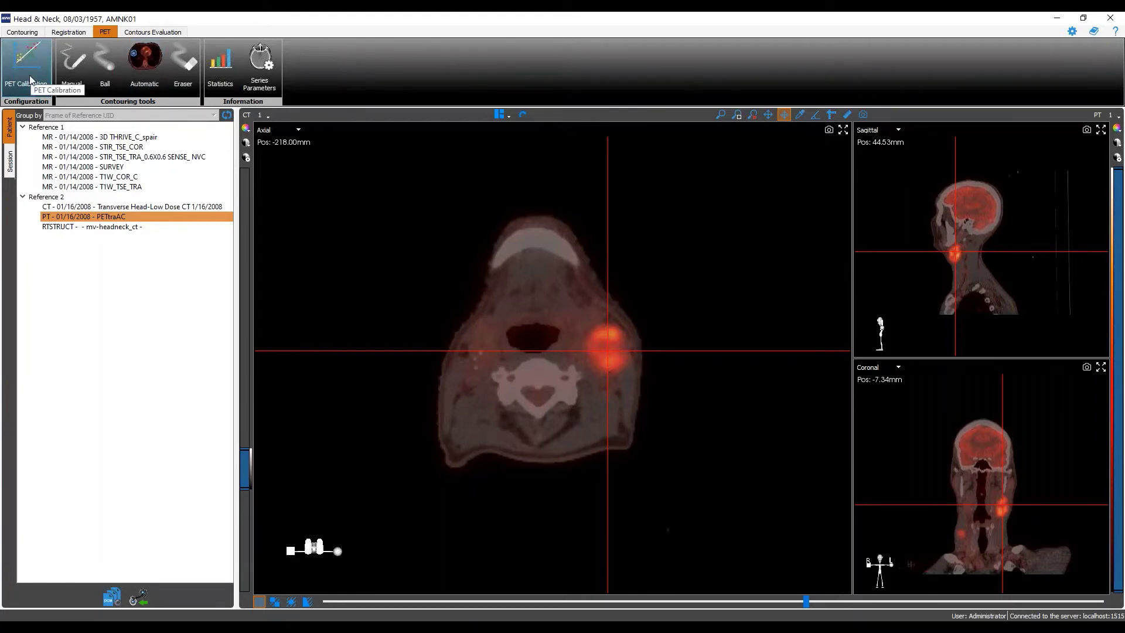
Review the contrast oriented and adaptive threshold curves of the PET calibration, and close the calibration window
{"action": "left_click", "coordinate": [29, 76]}
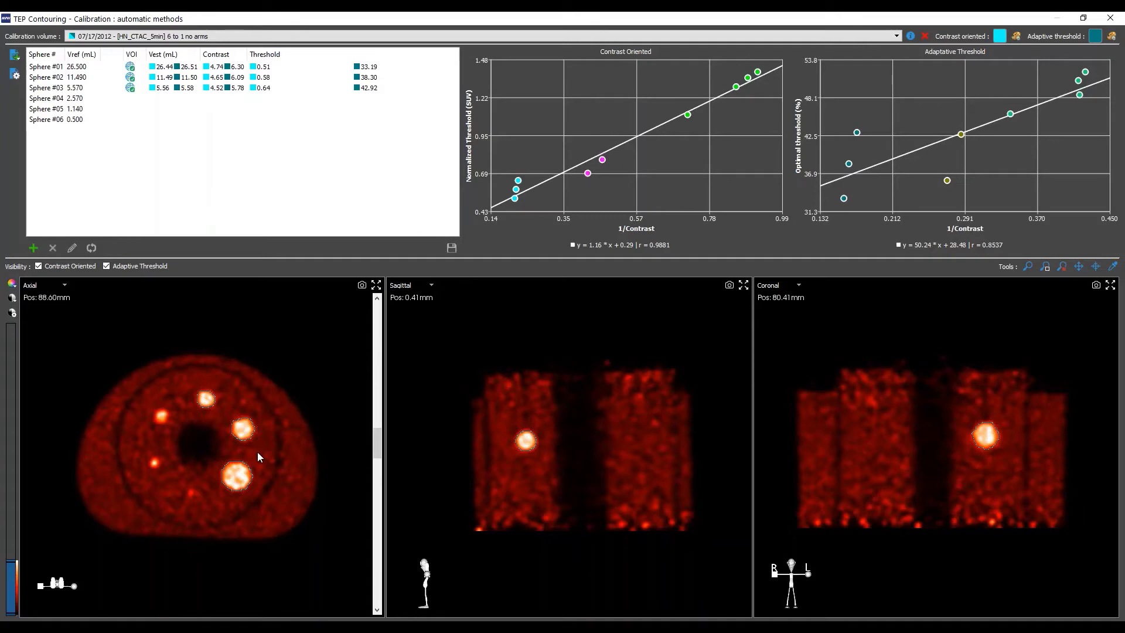
{"action": "key", "text": "Escape"}
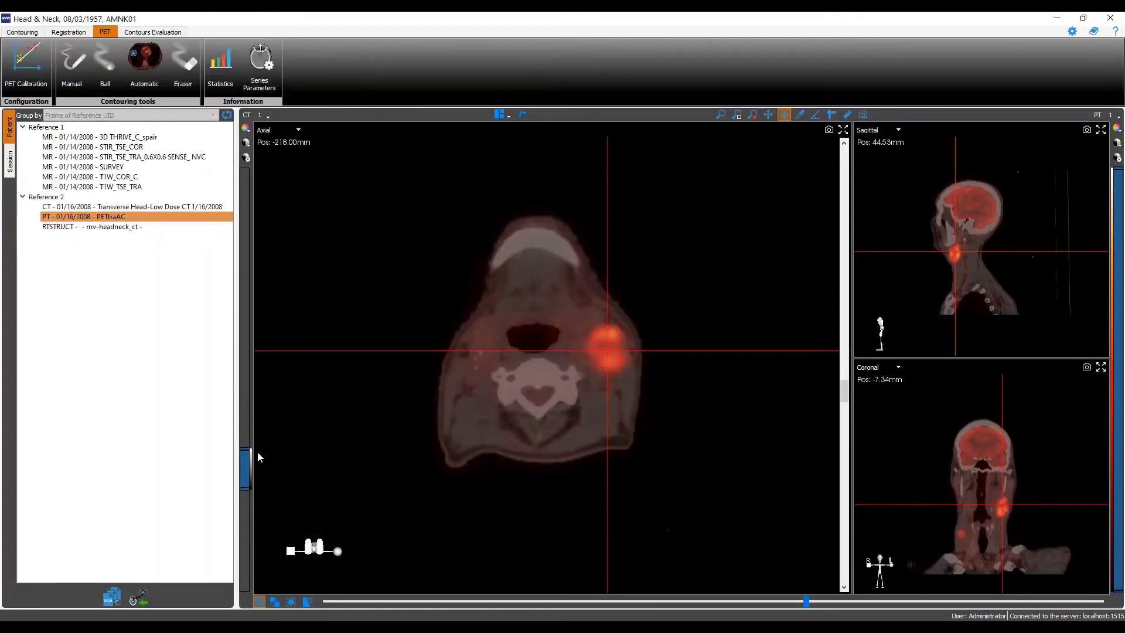
Activate automatic PET contouring in Advanced mode for the PETtraAC volume
{"action": "left_click", "coordinate": [156, 82]}
{"action": "left_click", "coordinate": [152, 73]}
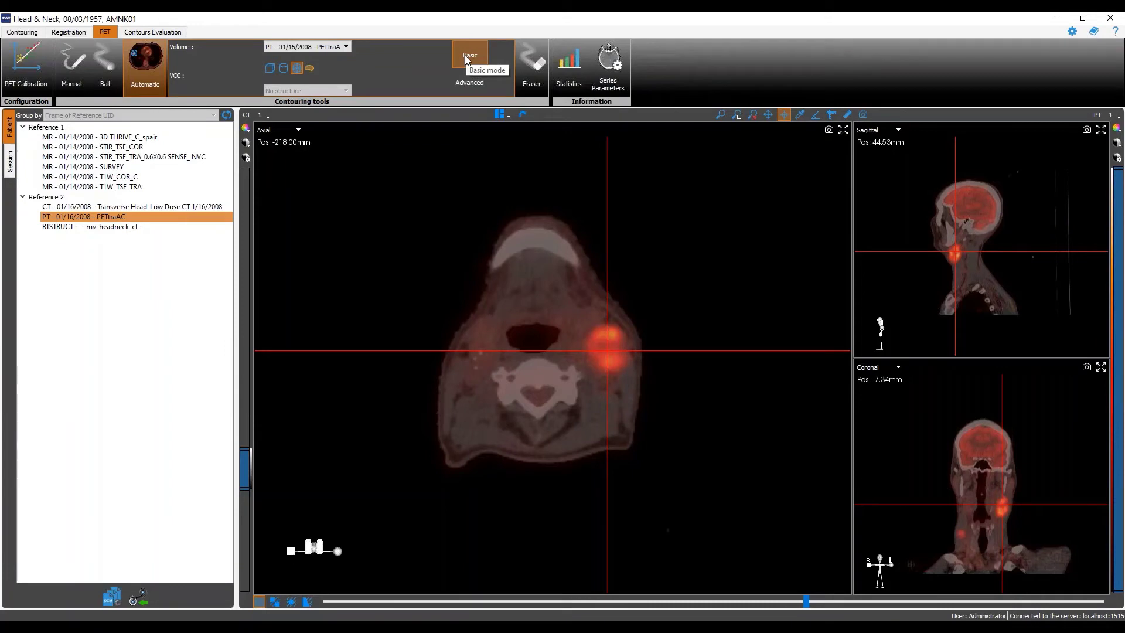
{"action": "left_click", "coordinate": [469, 86]}
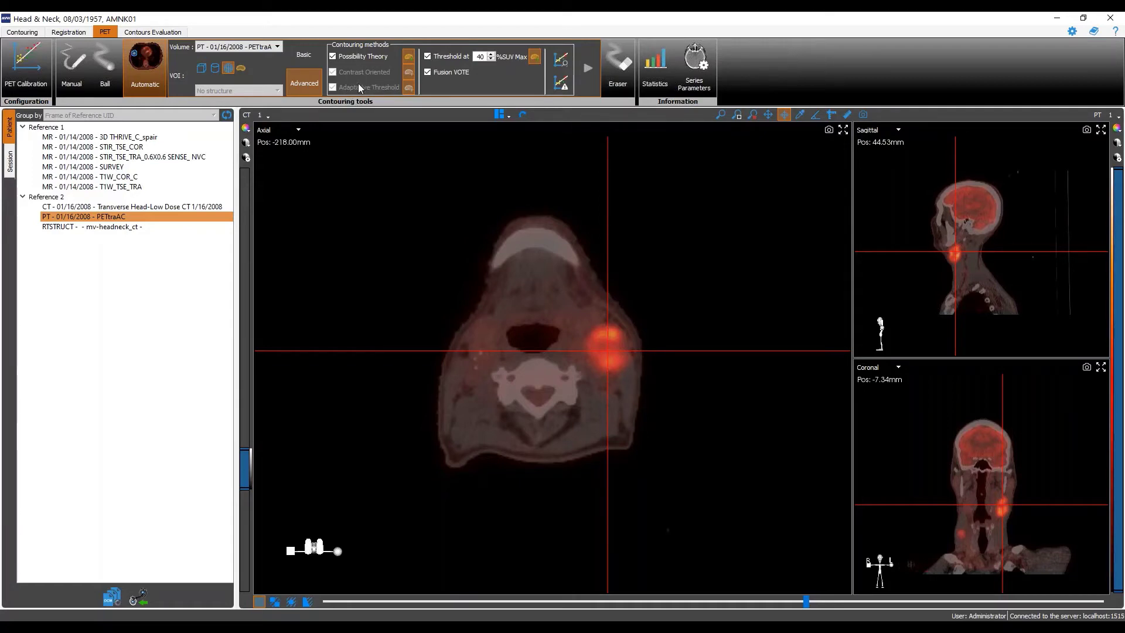
Apply Calibration #1 to the PET volume to enable the Contrast Oriented and Adaptive Threshold methods
{"action": "mouse_move", "coordinate": [358, 84]}
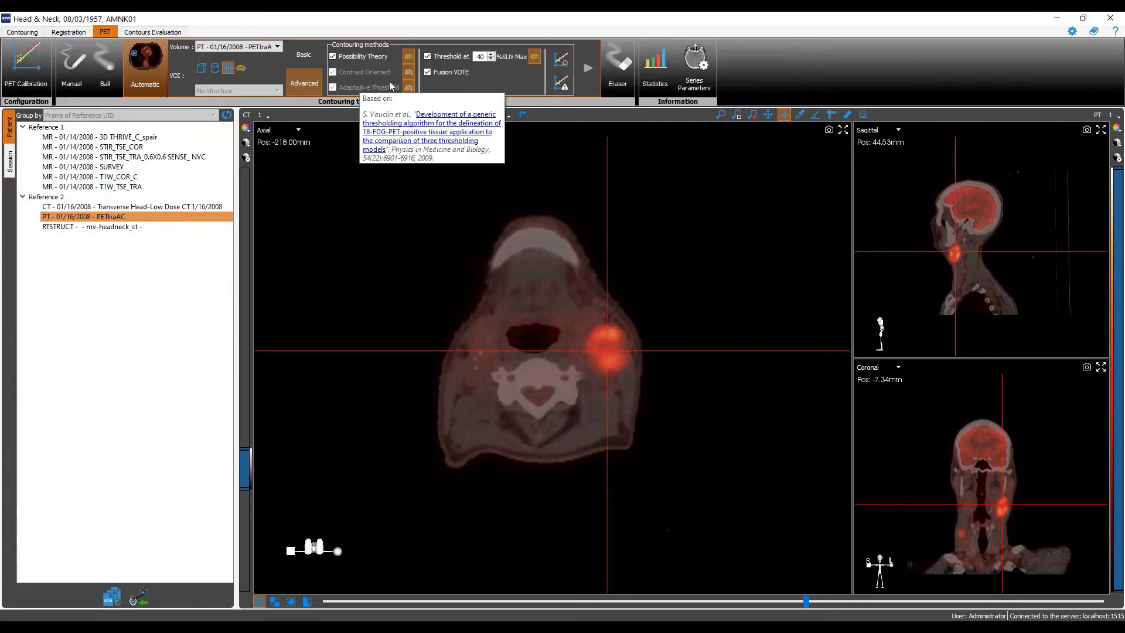
{"action": "left_click", "coordinate": [566, 65]}
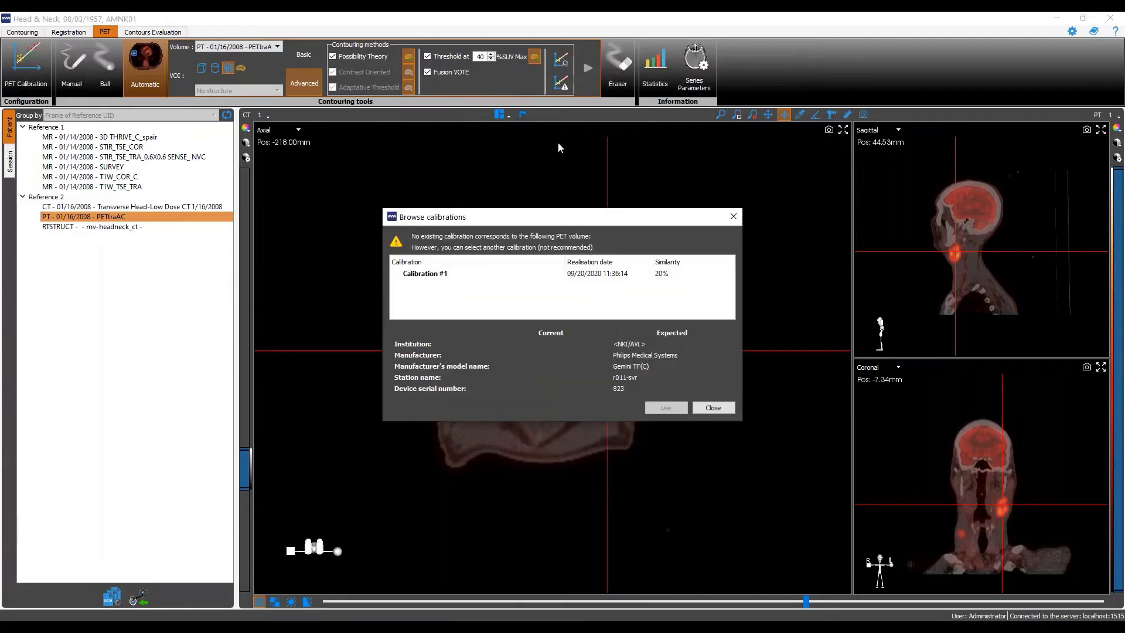
{"action": "left_click", "coordinate": [444, 276]}
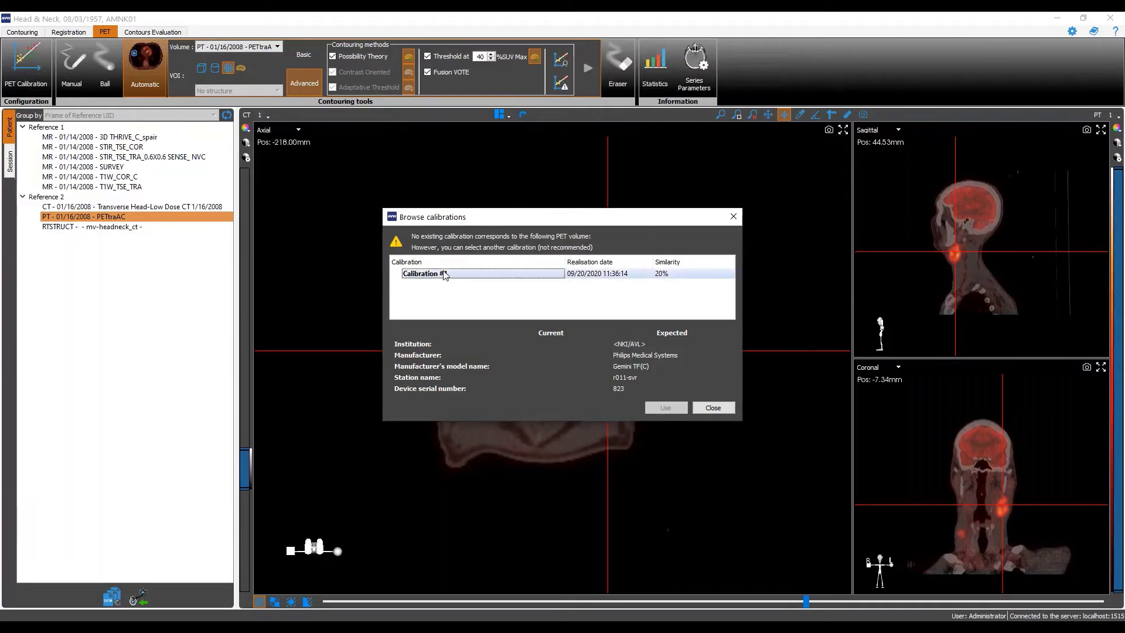
{"action": "left_click", "coordinate": [508, 275]}
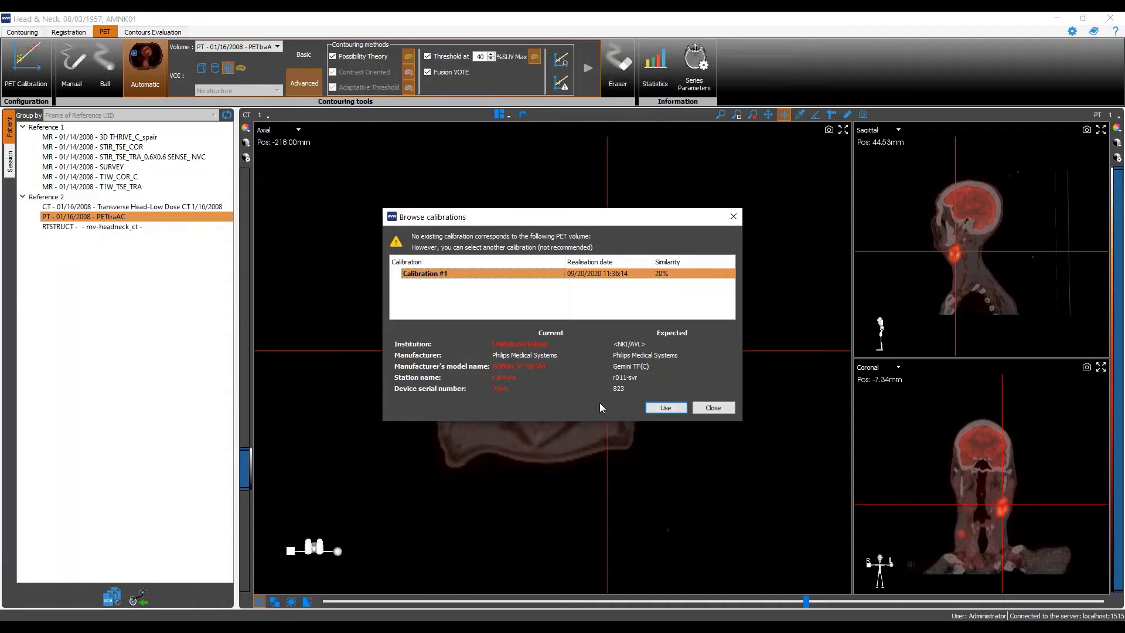
{"action": "left_click", "coordinate": [666, 407]}
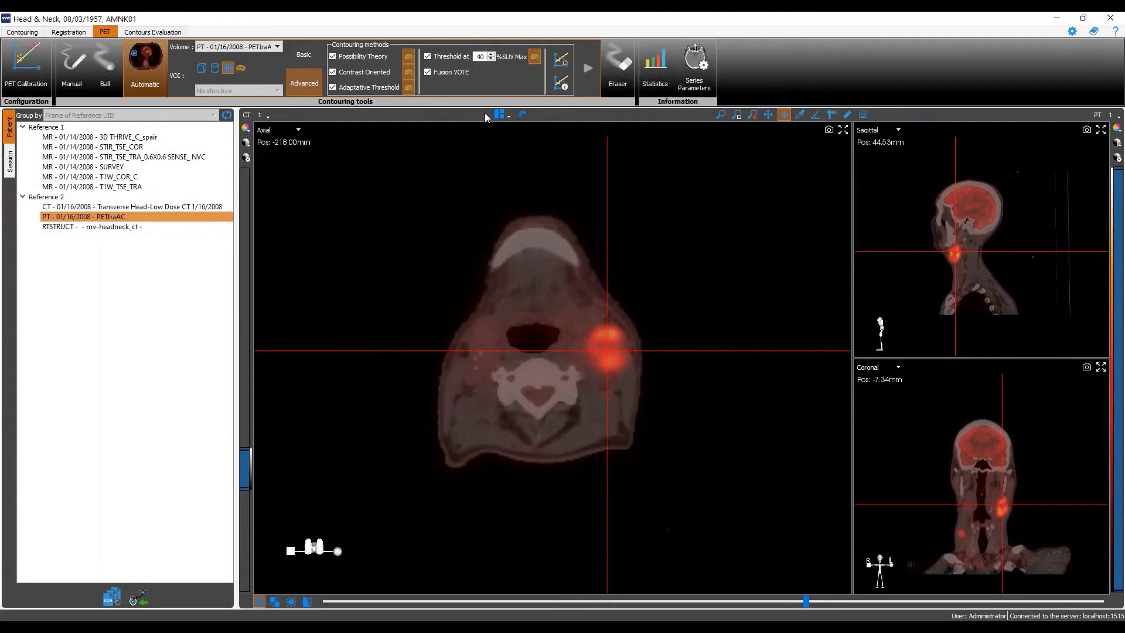
Place a spherical VOI over the bright neck lesion on the axial view, centre it, and check its coverage in the sagittal and coronal views
{"action": "left_click", "coordinate": [228, 69]}
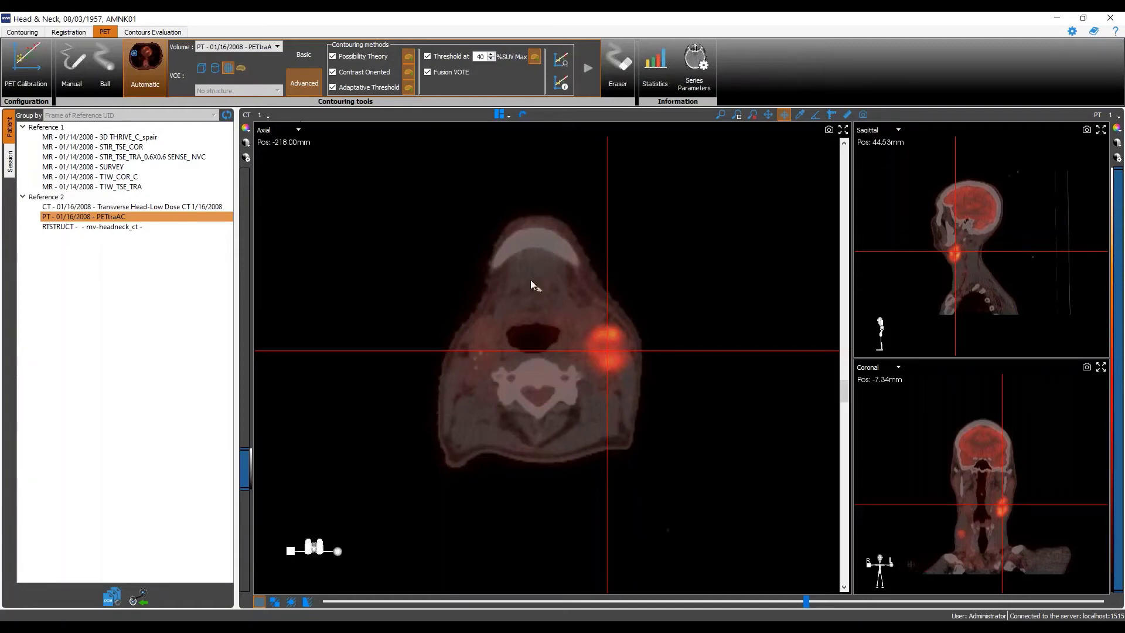
{"action": "left_click", "coordinate": [608, 352]}
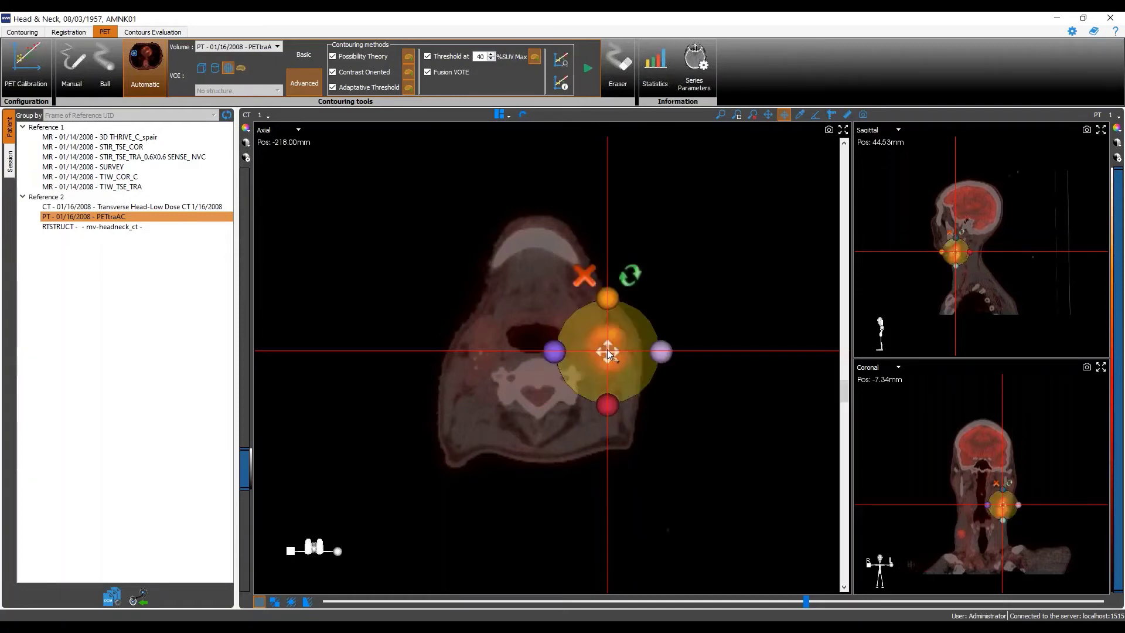
{"action": "left_click_drag", "start_coordinate": [609, 353], "coordinate": [609, 348]}
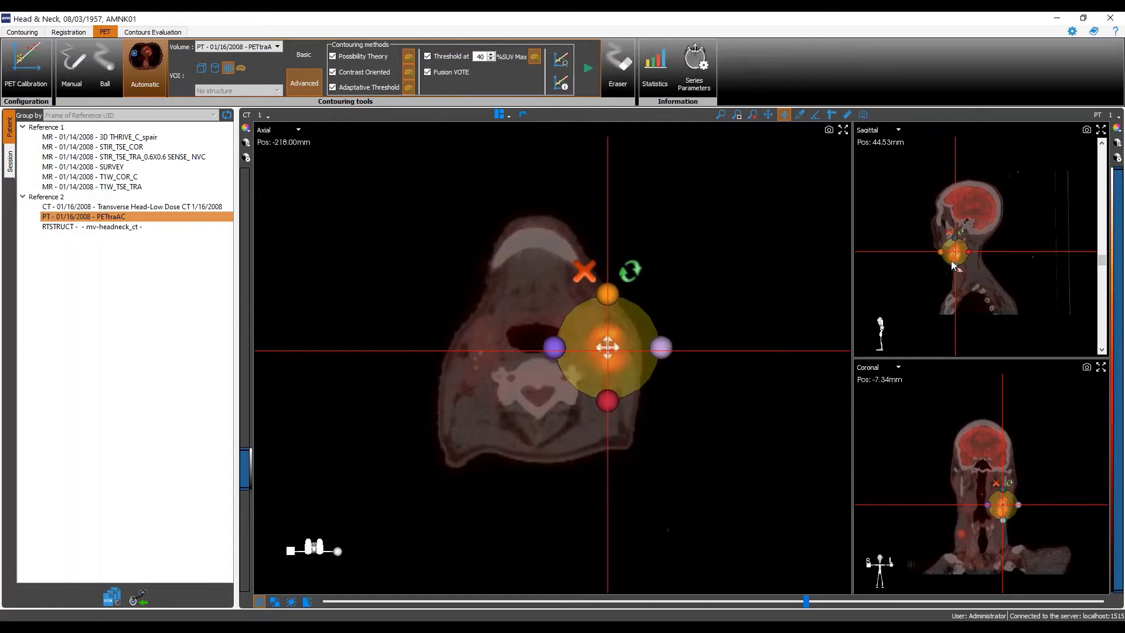
{"action": "scroll", "coordinate": [963, 262], "scroll_direction": "up", "scroll_amount": 5}
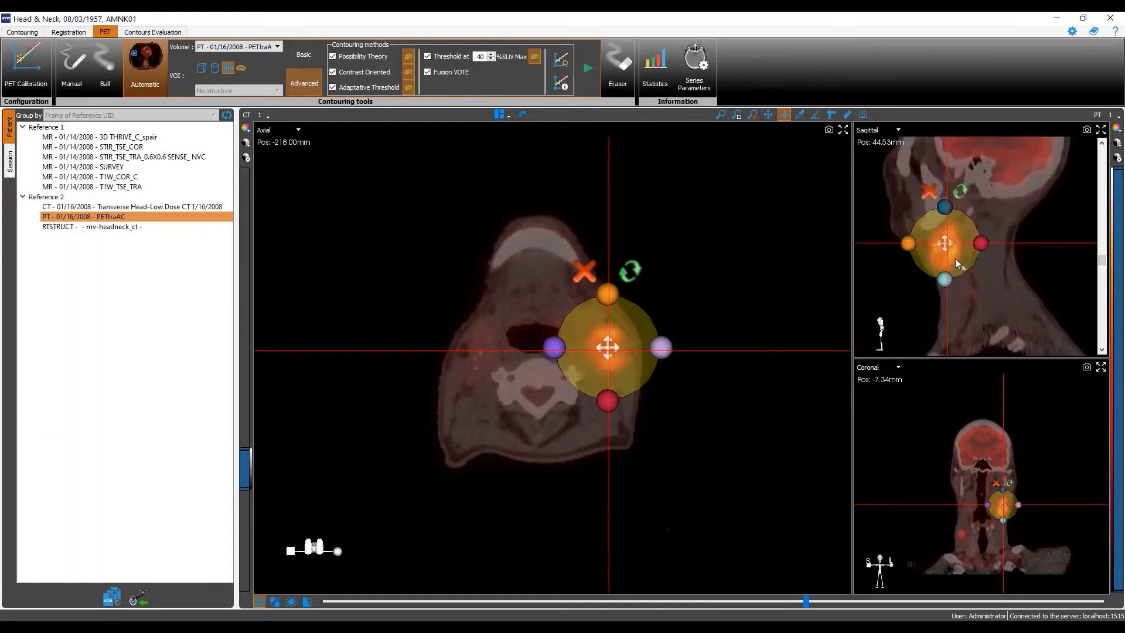
{"action": "scroll", "coordinate": [995, 474], "scroll_direction": "up", "scroll_amount": 5}
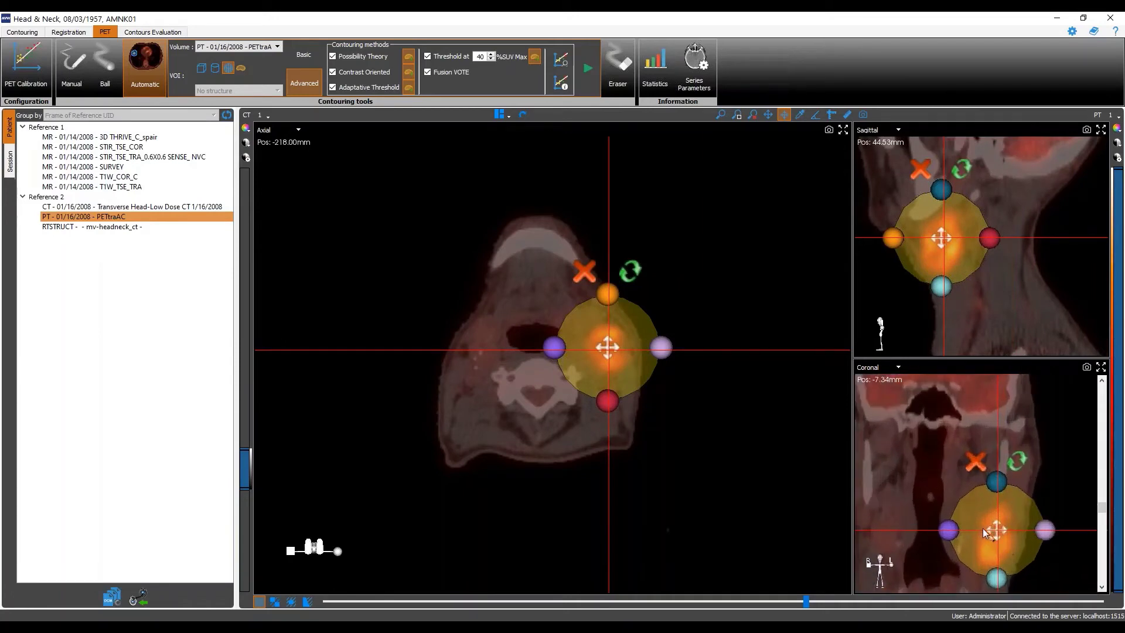
Run the selected automatic contouring methods on the lesion, and acknowledge the expert validation notice
{"action": "left_click", "coordinate": [588, 70]}
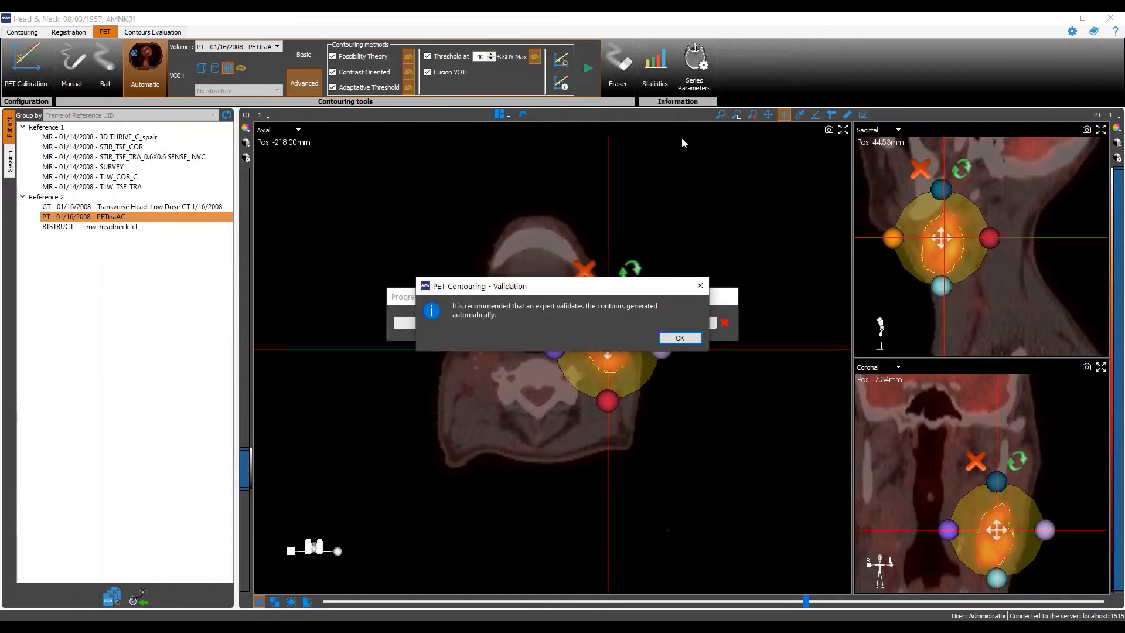
{"action": "left_click", "coordinate": [675, 338]}
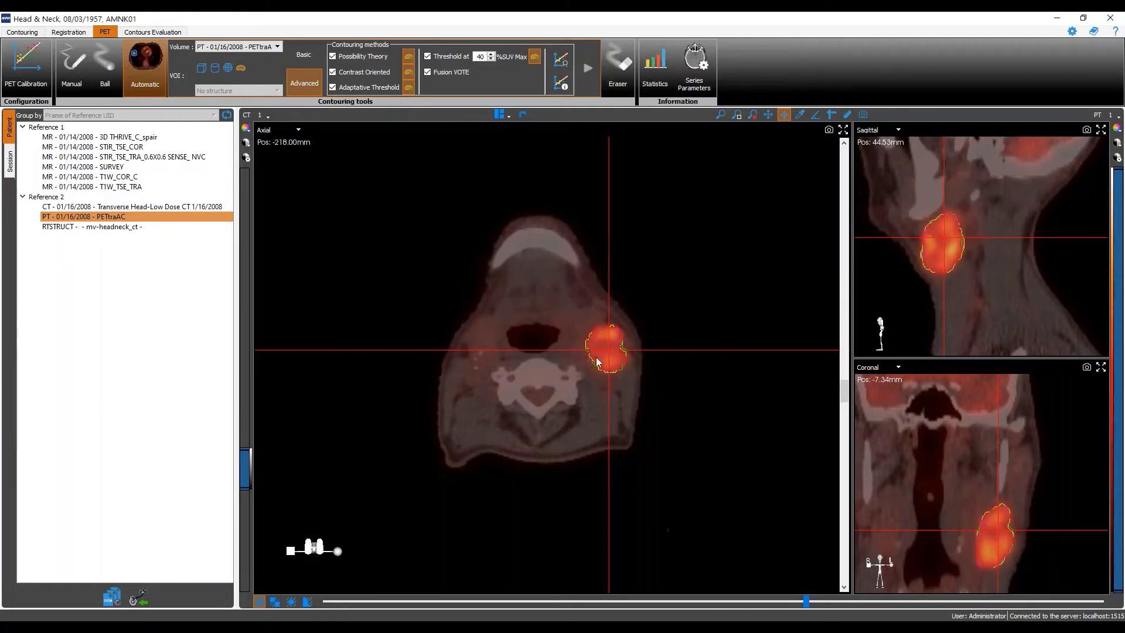
{"action": "scroll", "coordinate": [645, 343], "scroll_direction": "up", "scroll_amount": 1}
{"action": "scroll", "coordinate": [583, 352], "scroll_direction": "up", "scroll_amount": 3}
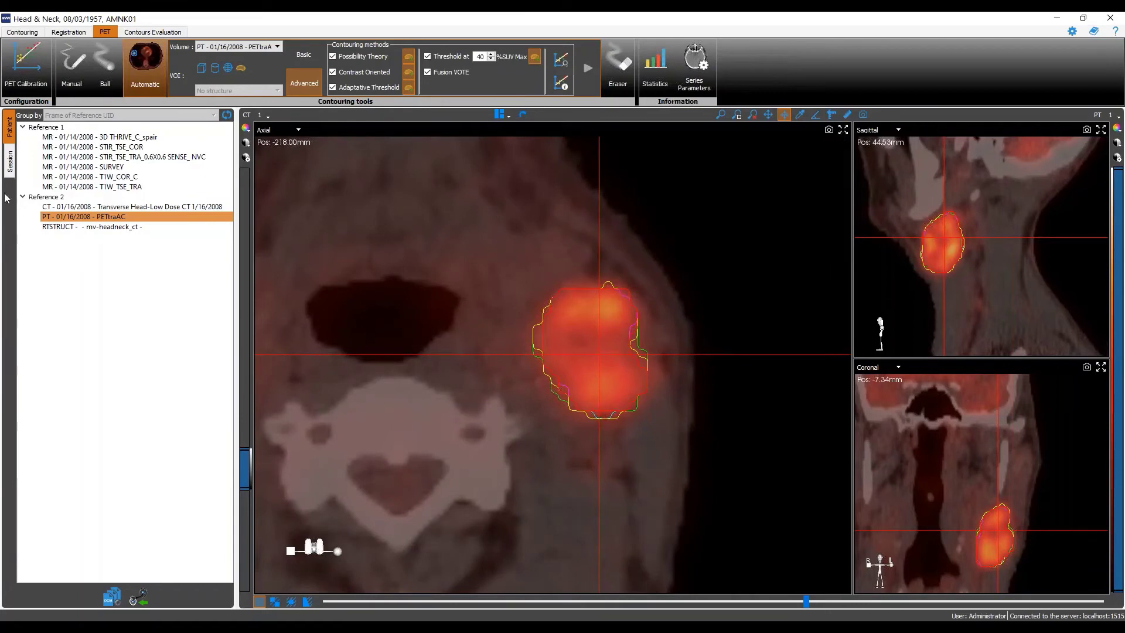
Hide all session structures and inspect the AdaptiveThreshold, ContrastOriented, PossibilityTheory and ThresholdSuv_40%SUVmax contours one at a time
{"action": "left_click", "coordinate": [9, 162]}
{"action": "left_click", "coordinate": [34, 178]}
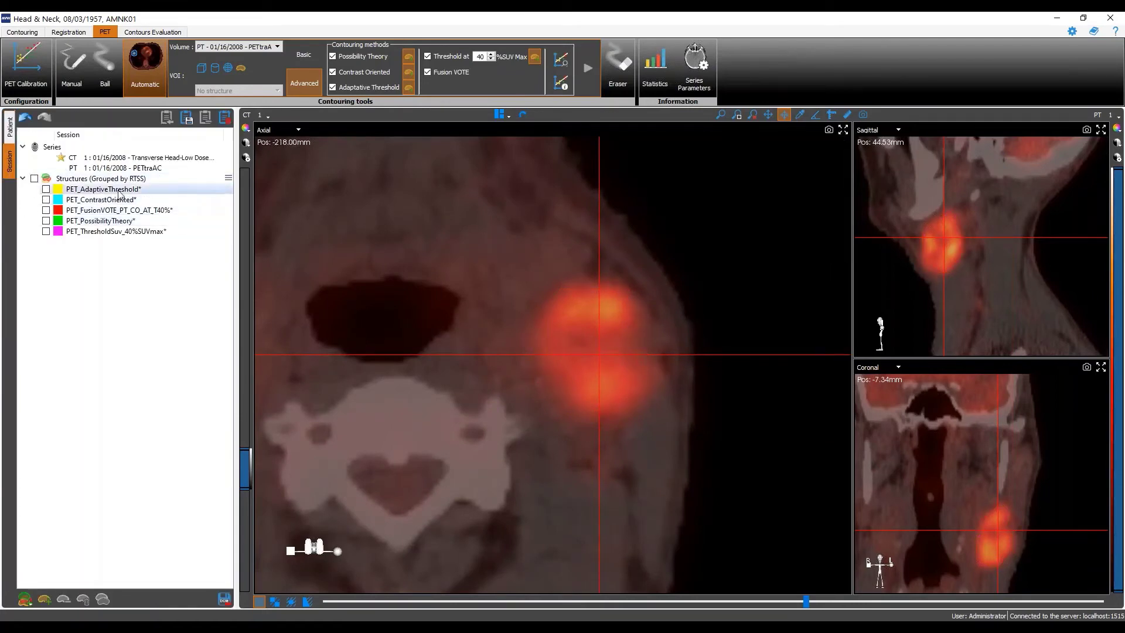
{"action": "left_click", "coordinate": [45, 190]}
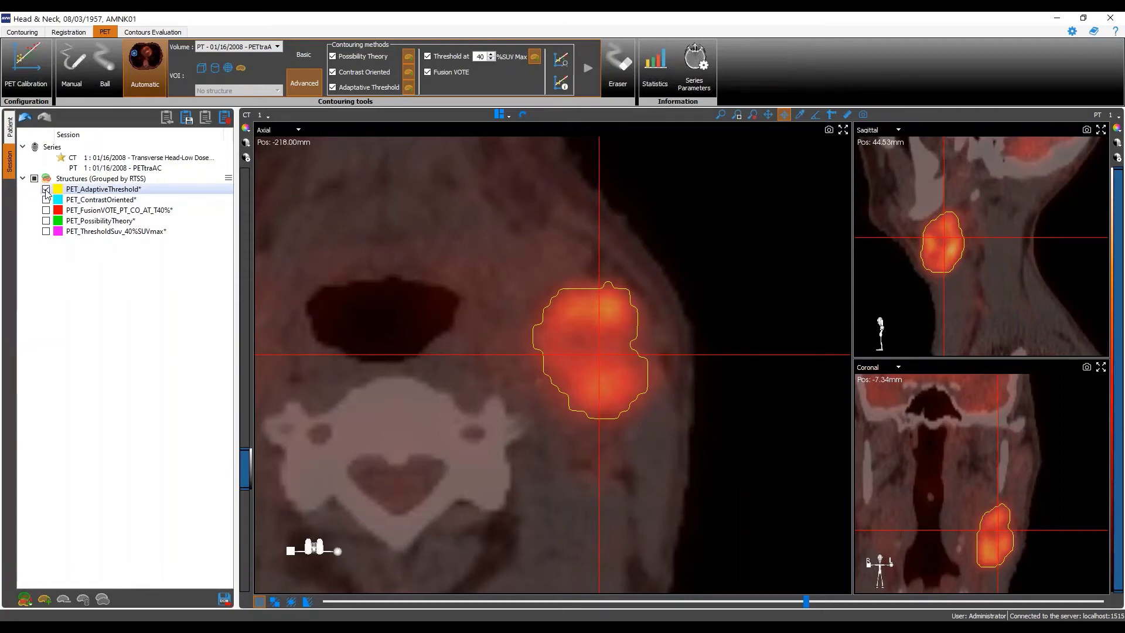
{"action": "left_click", "coordinate": [46, 190]}
{"action": "left_click", "coordinate": [46, 200]}
{"action": "left_click", "coordinate": [46, 199]}
{"action": "left_click", "coordinate": [46, 222]}
{"action": "left_click", "coordinate": [46, 221]}
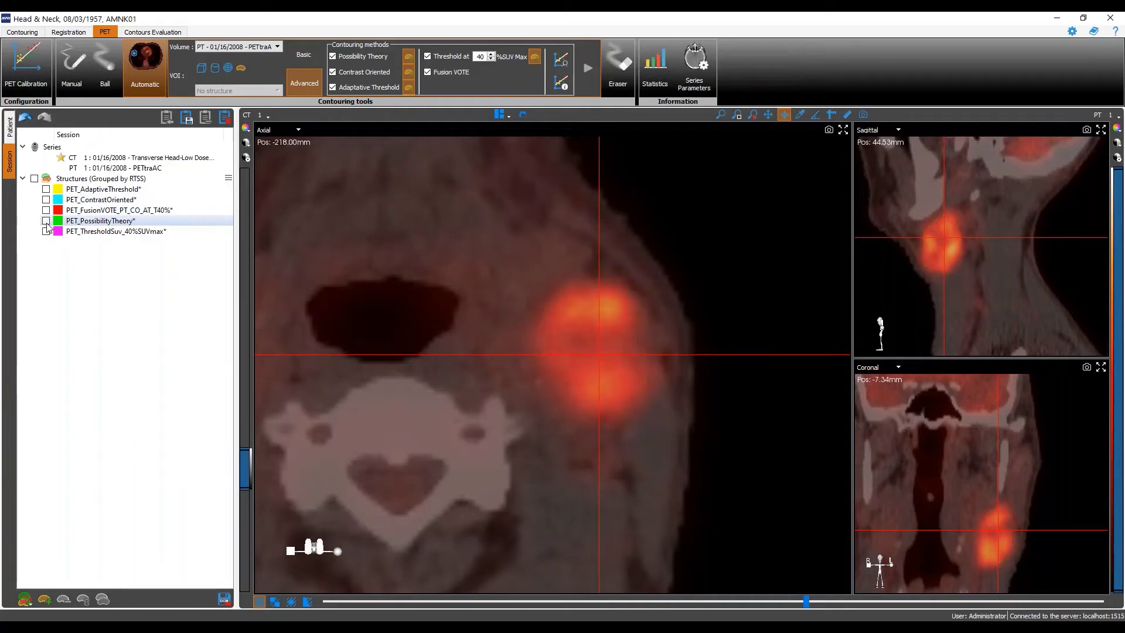
{"action": "left_click", "coordinate": [47, 232]}
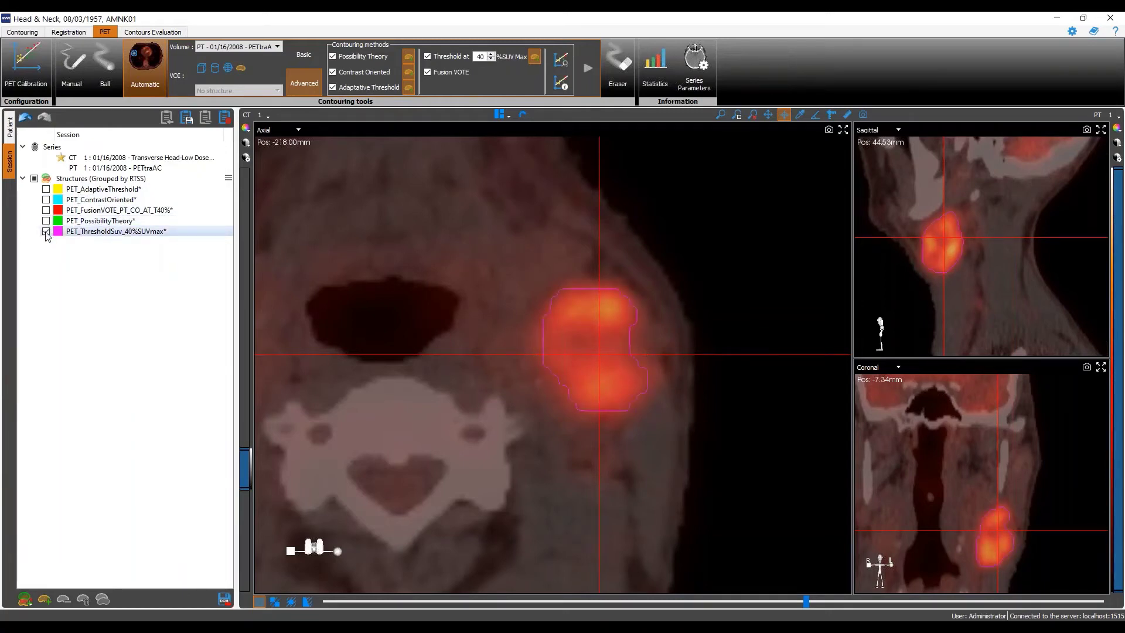
{"action": "left_click", "coordinate": [46, 232]}
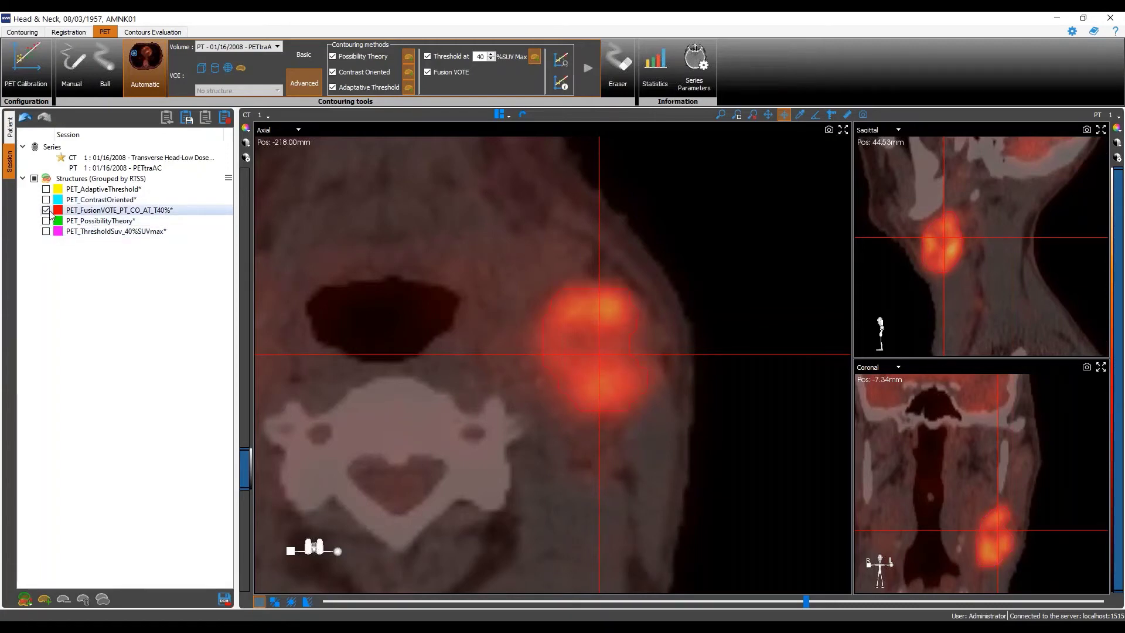
Change the colour of the PET_FusionVOTE_PT_CO_AT_T40% structure to yellow (#ffff00)
{"action": "double_click", "coordinate": [99, 211]}
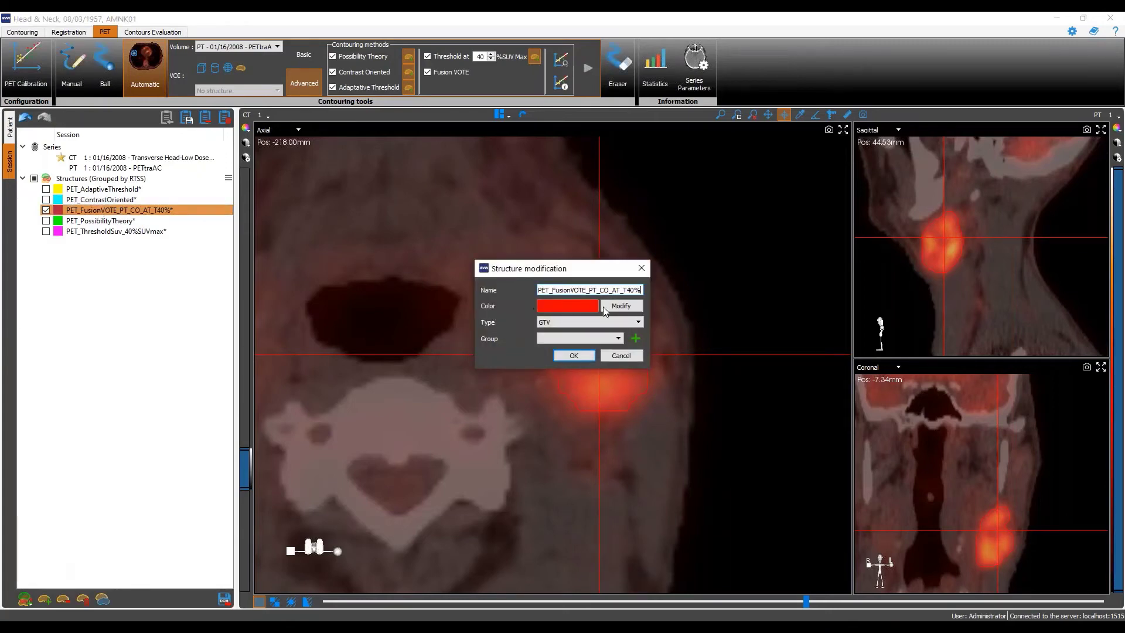
{"action": "left_click", "coordinate": [623, 307]}
{"action": "left_click", "coordinate": [539, 276]}
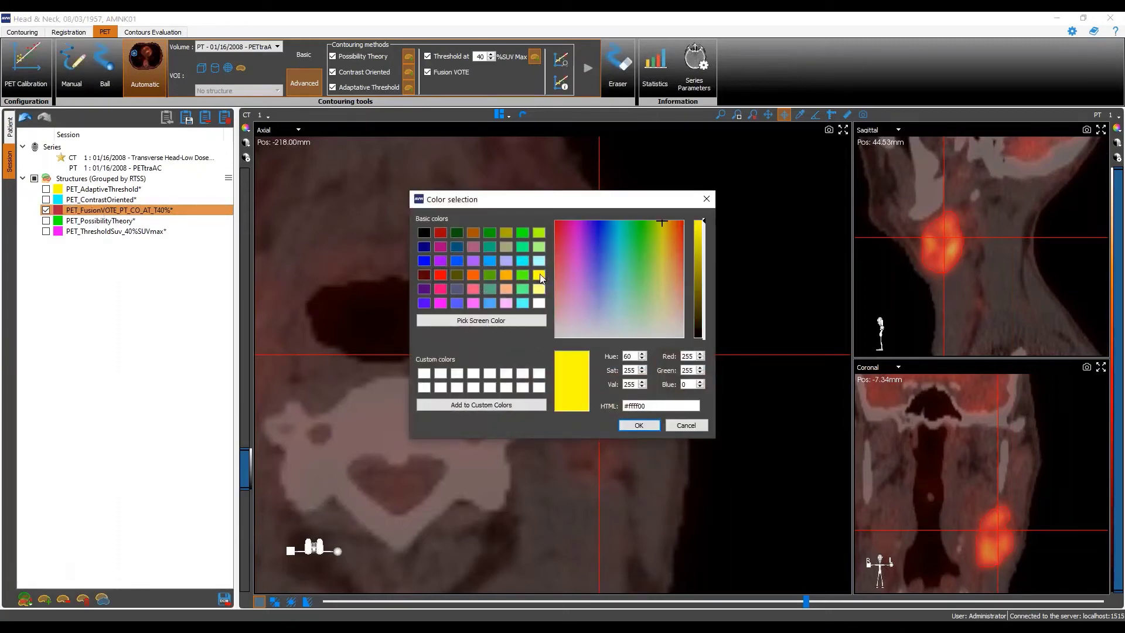
{"action": "left_click", "coordinate": [644, 425]}
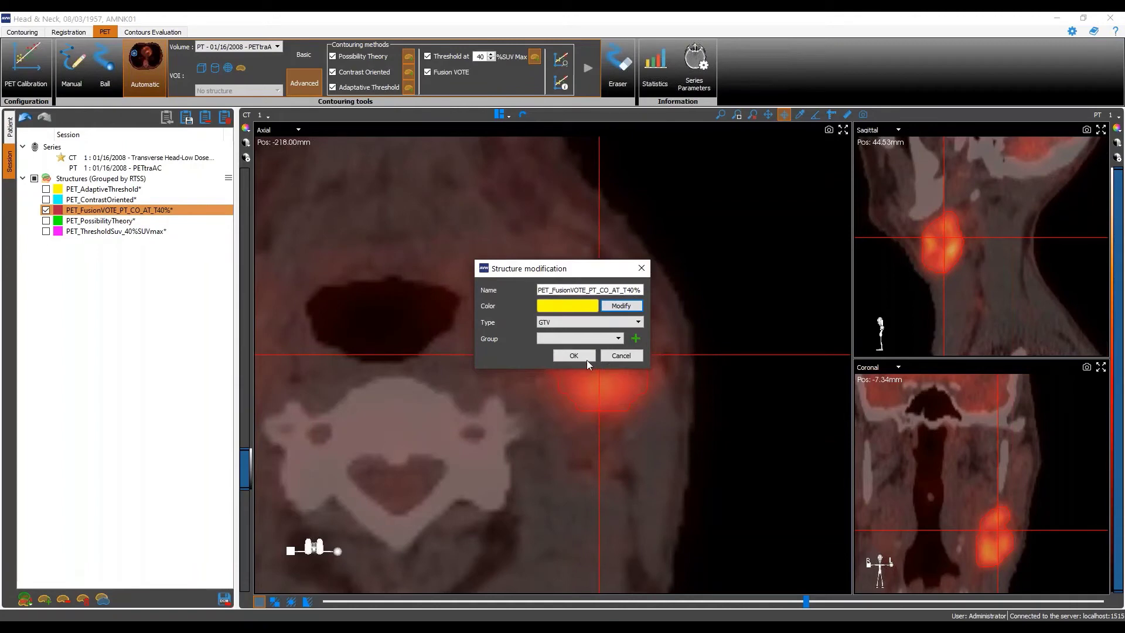
{"action": "left_click", "coordinate": [582, 358]}
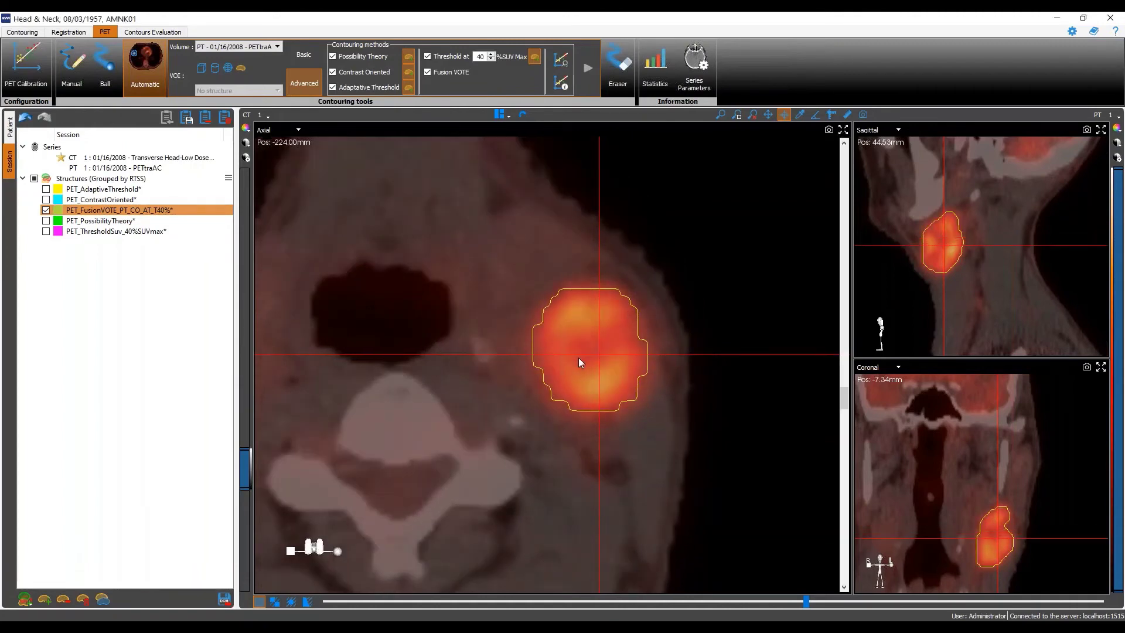
Check the FusionVOTE contour across the axial slices, and shift the PET/CT image blend strongly towards CT
{"action": "scroll", "coordinate": [579, 358], "scroll_direction": "down", "scroll_amount": 4}
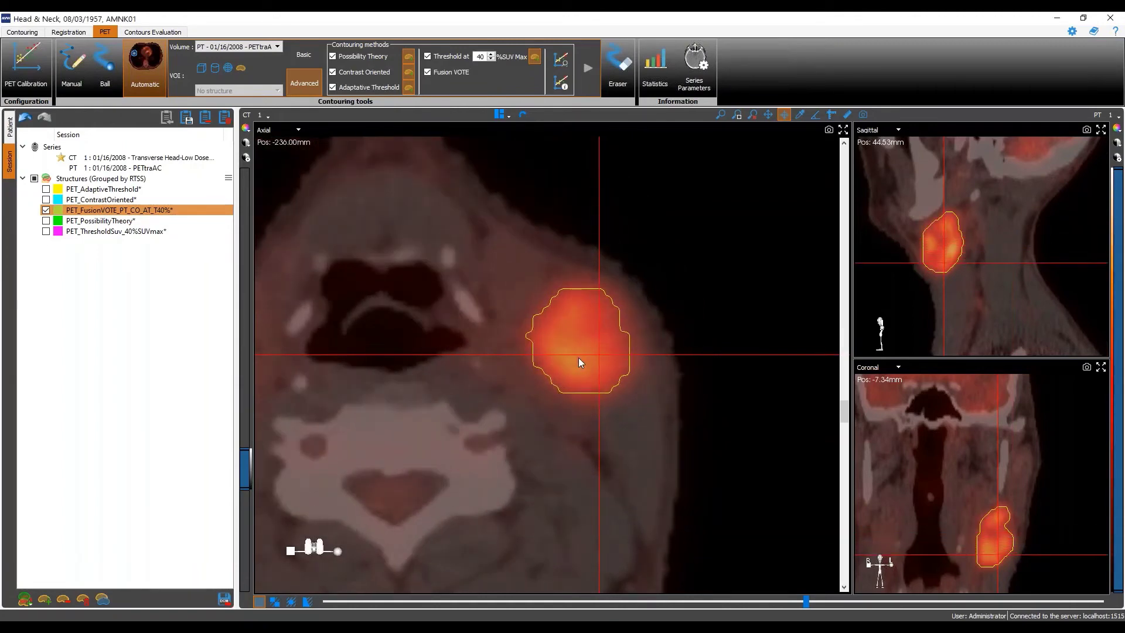
{"action": "scroll", "coordinate": [579, 357], "scroll_direction": "up", "scroll_amount": 2}
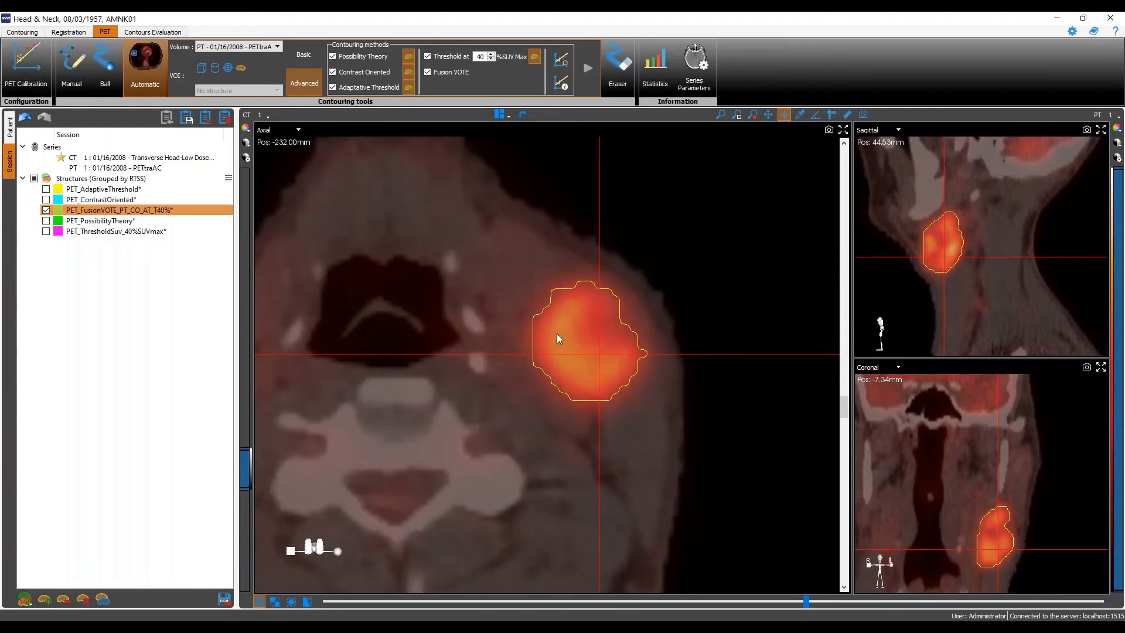
{"action": "left_click_drag", "start_coordinate": [807, 603], "coordinate": [391, 611]}
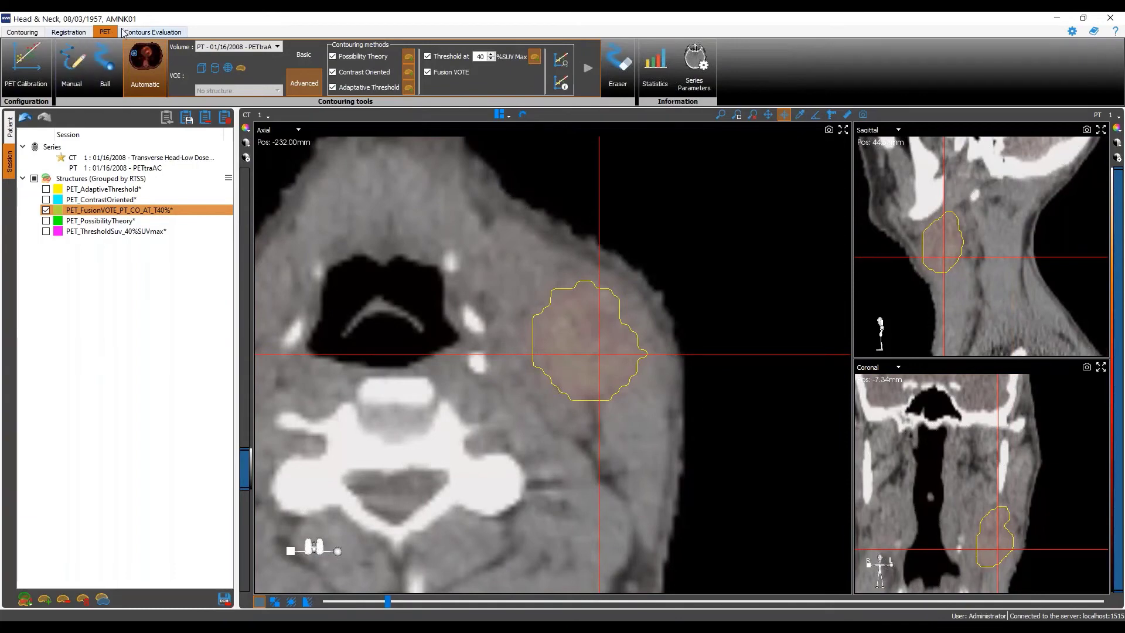
Activate the Ball tool of the general contouring tools for the FusionVOTE structure
{"action": "left_click", "coordinate": [30, 33]}
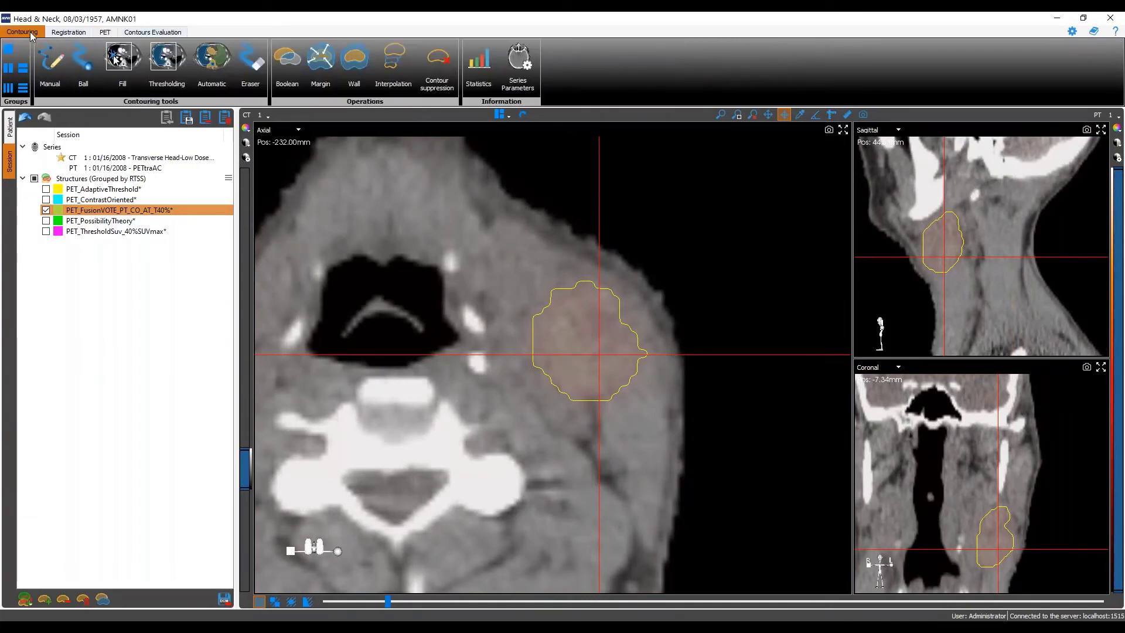
{"action": "left_click", "coordinate": [85, 81]}
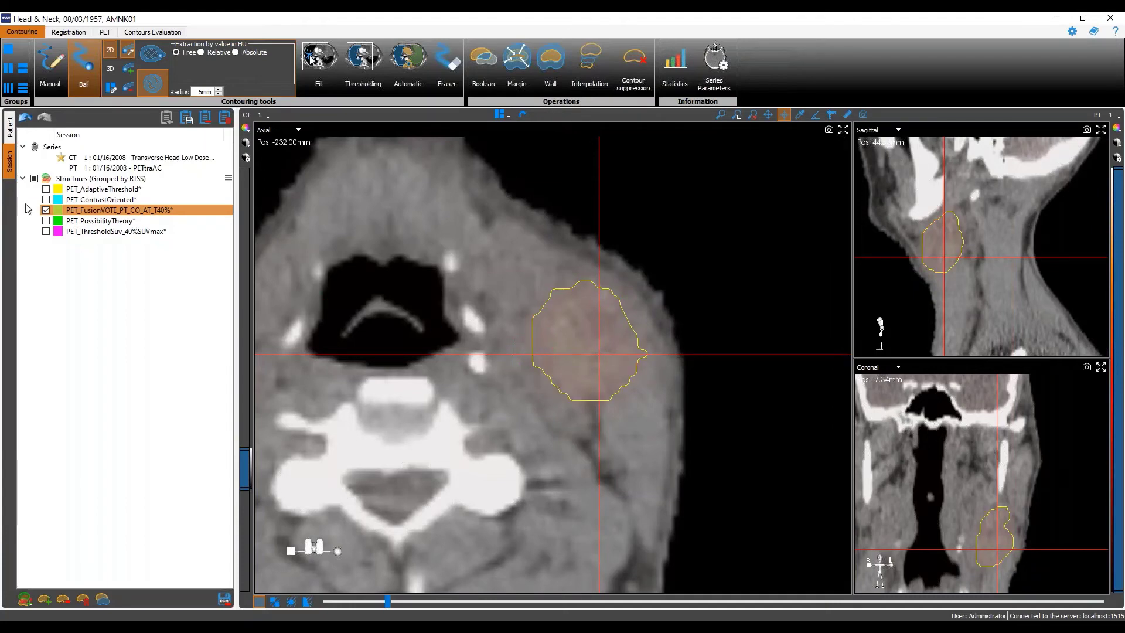
Load the patient's 3D THRIVE_C_spair MR series of 01/14/2008
{"action": "left_click", "coordinate": [11, 133]}
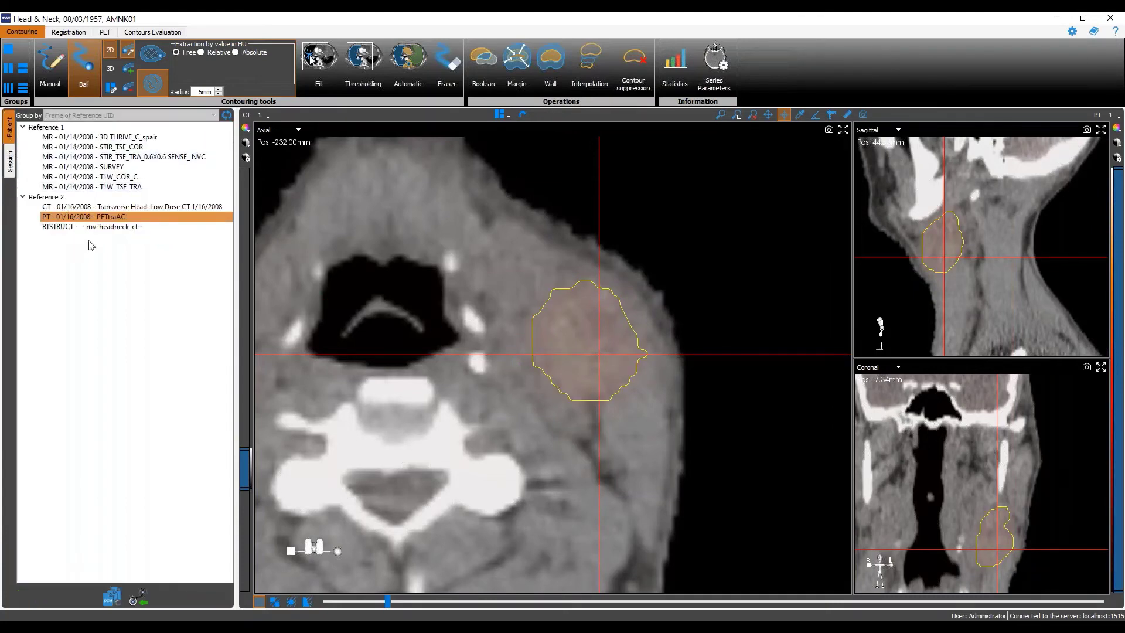
{"action": "mouse_move", "coordinate": [113, 218]}
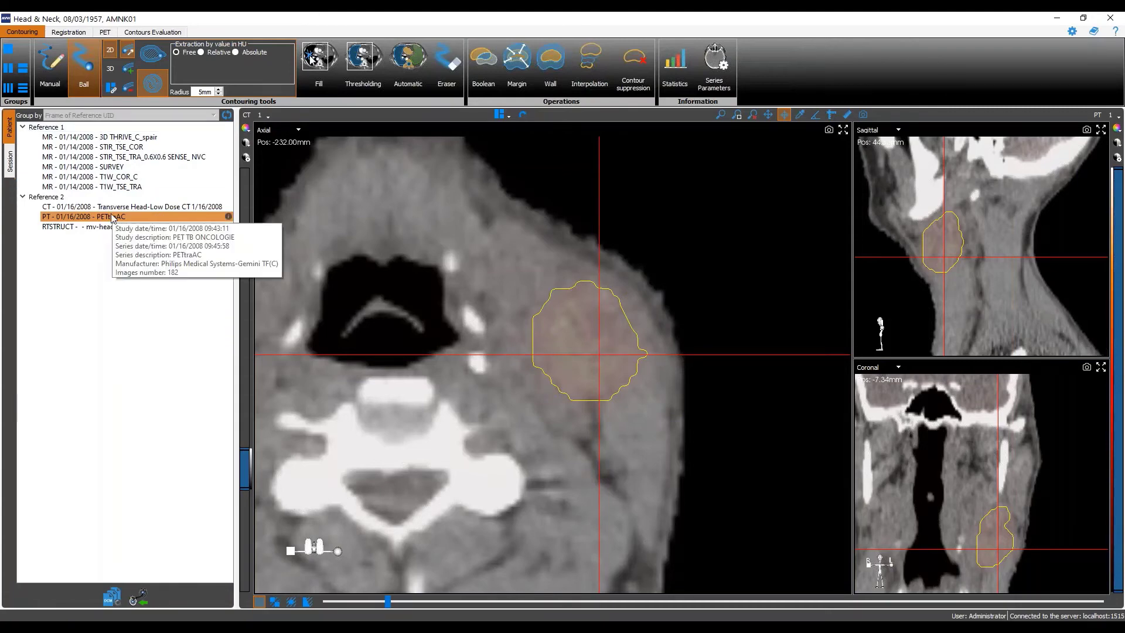
{"action": "mouse_move", "coordinate": [116, 141]}
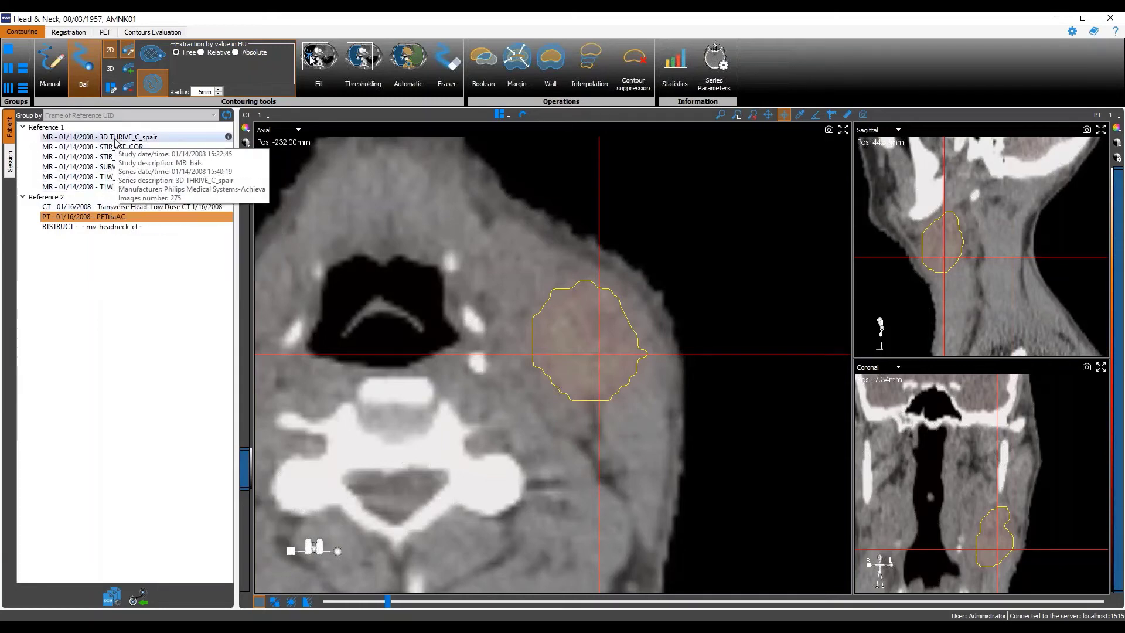
{"action": "double_click", "coordinate": [117, 139]}
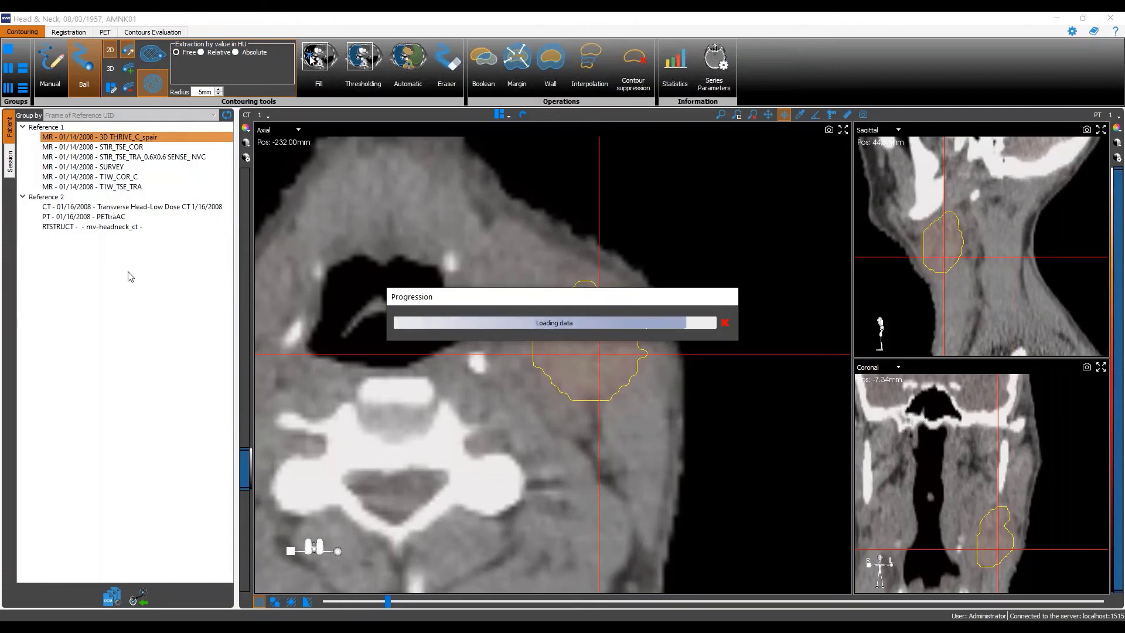
Load the saved DICOM registration matrix of 04/28/2020 14:33:56 that links Reference 1 to Reference 2
{"action": "left_click", "coordinate": [685, 393]}
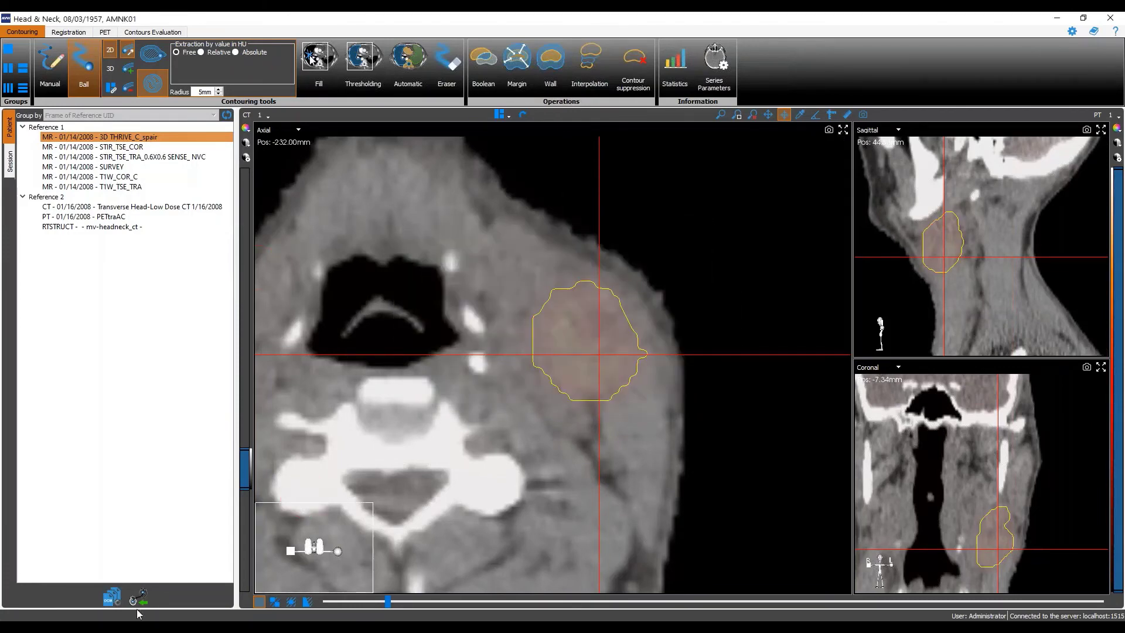
{"action": "left_click", "coordinate": [139, 597]}
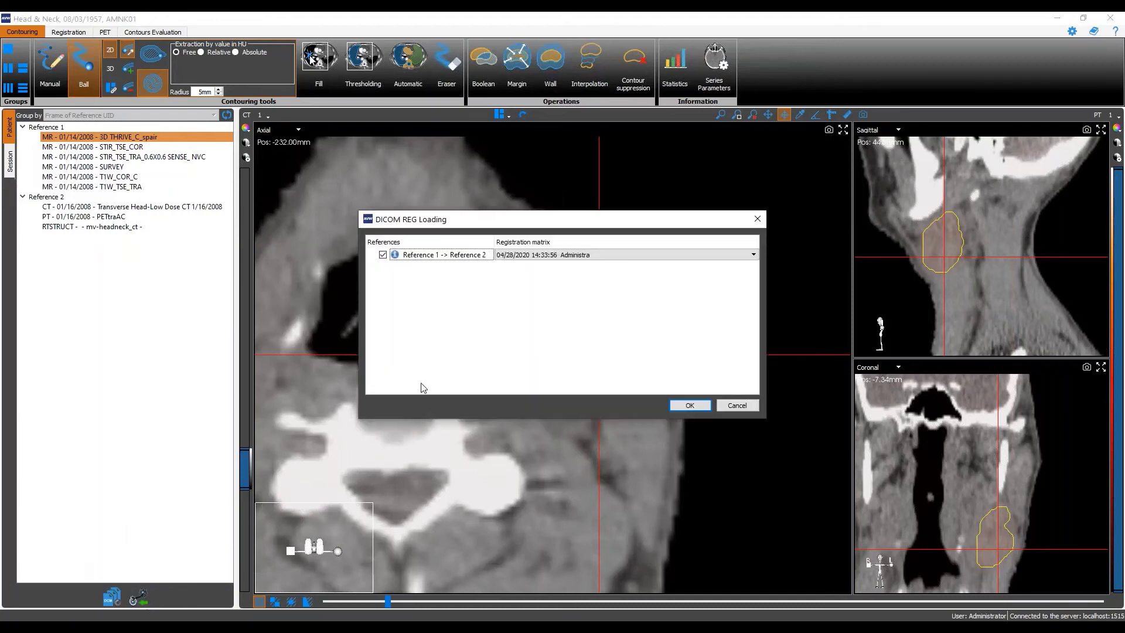
{"action": "left_click", "coordinate": [691, 406]}
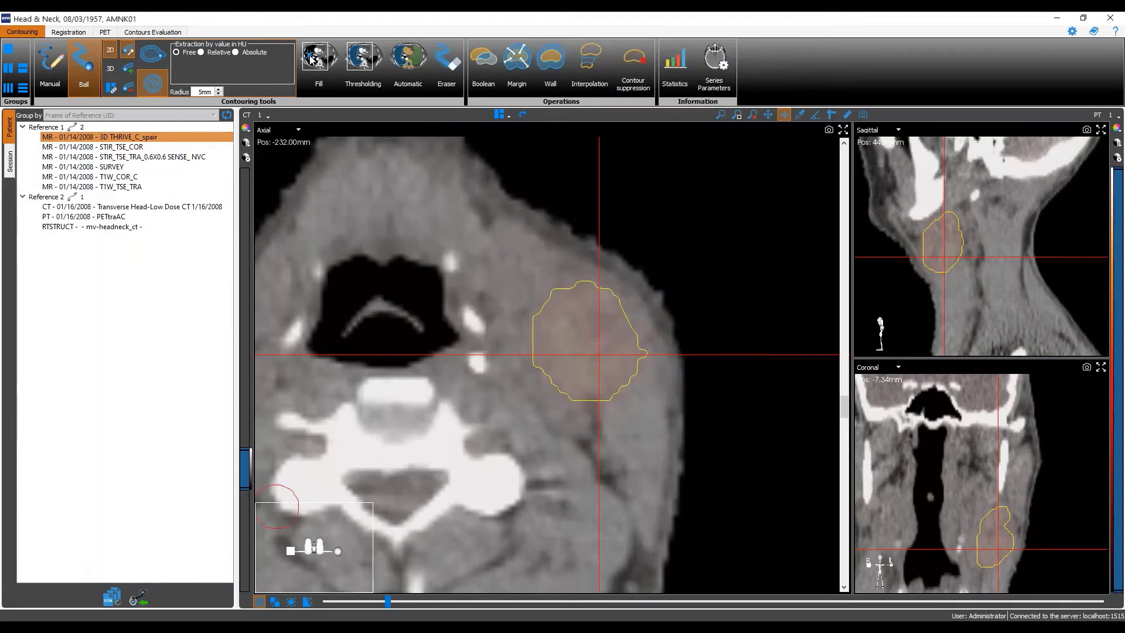
Overlay the 3D THRIVE MR series on the CT in place of the PET and shift the blend strongly towards MR
{"action": "left_click", "coordinate": [1113, 116]}
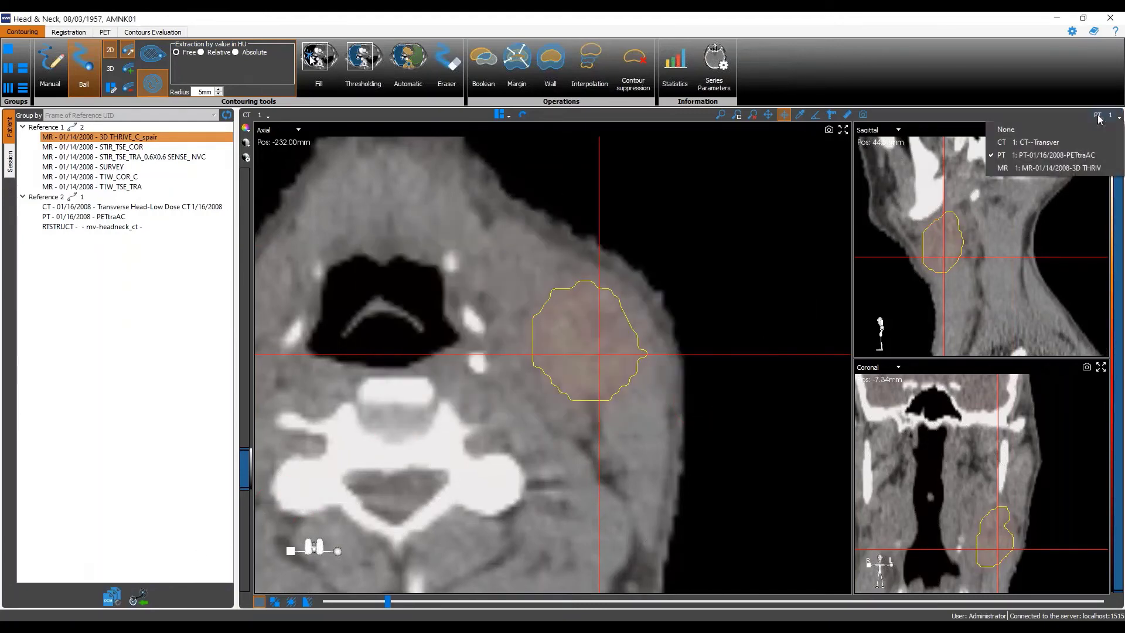
{"action": "left_click", "coordinate": [1047, 170]}
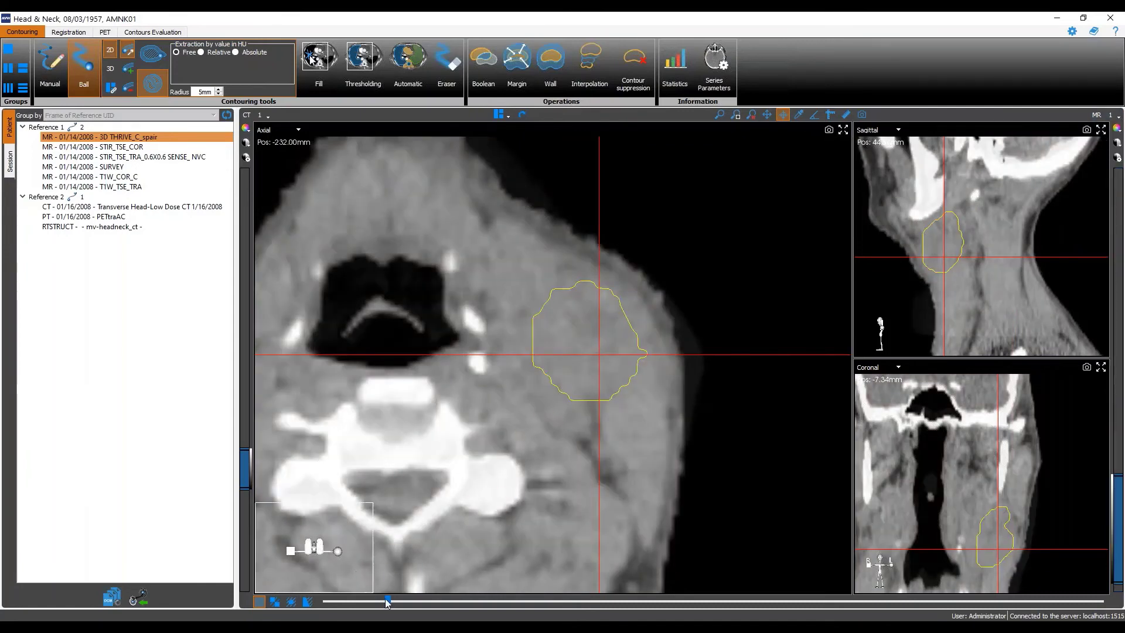
{"action": "left_click_drag", "start_coordinate": [390, 604], "coordinate": [844, 602]}
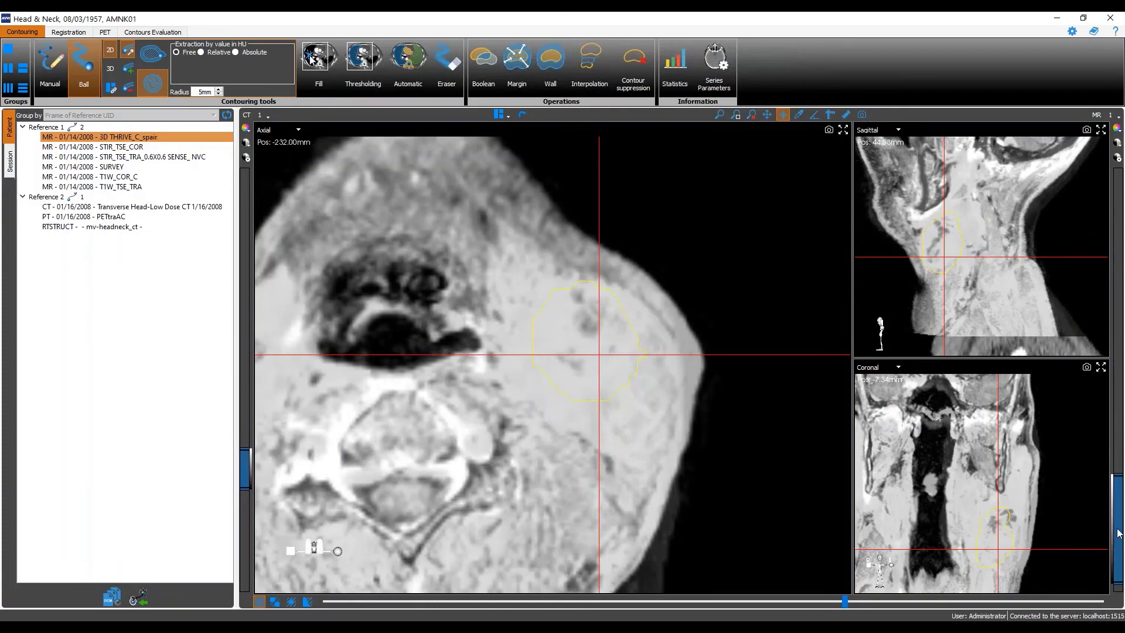
Adjust the MR display window for stronger soft-tissue contrast and check the FusionVOTE contour across the axial slices, leaving the Ball tool
{"action": "left_click_drag", "start_coordinate": [1114, 517], "coordinate": [1114, 463]}
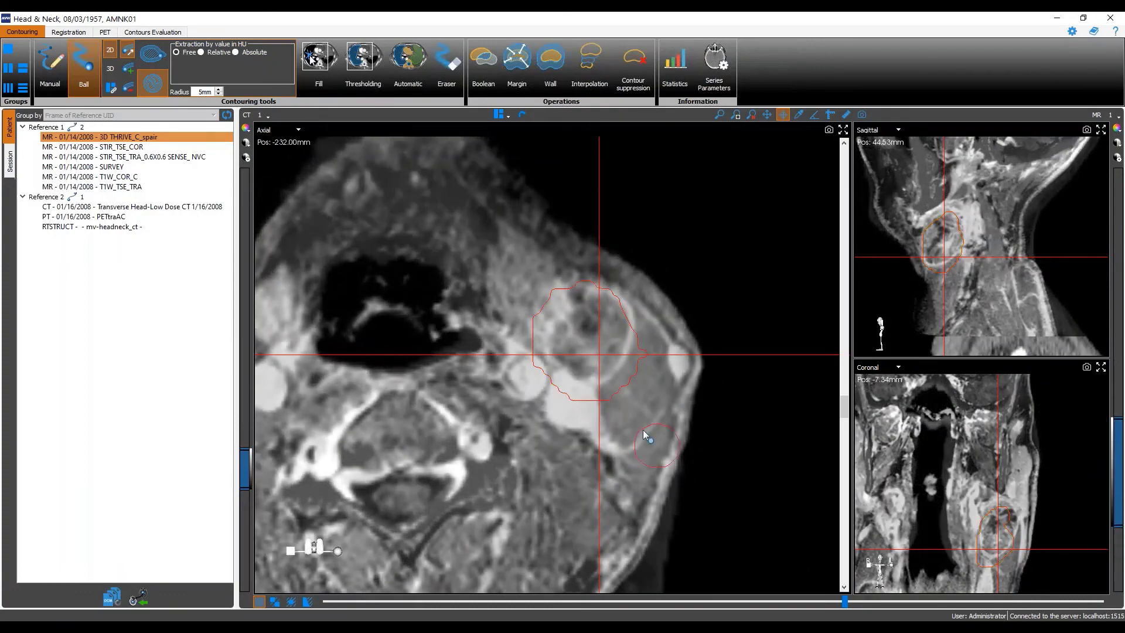
{"action": "scroll", "coordinate": [644, 430], "scroll_direction": "down", "scroll_amount": 1}
{"action": "scroll", "coordinate": [643, 431], "scroll_direction": "up", "scroll_amount": 7}
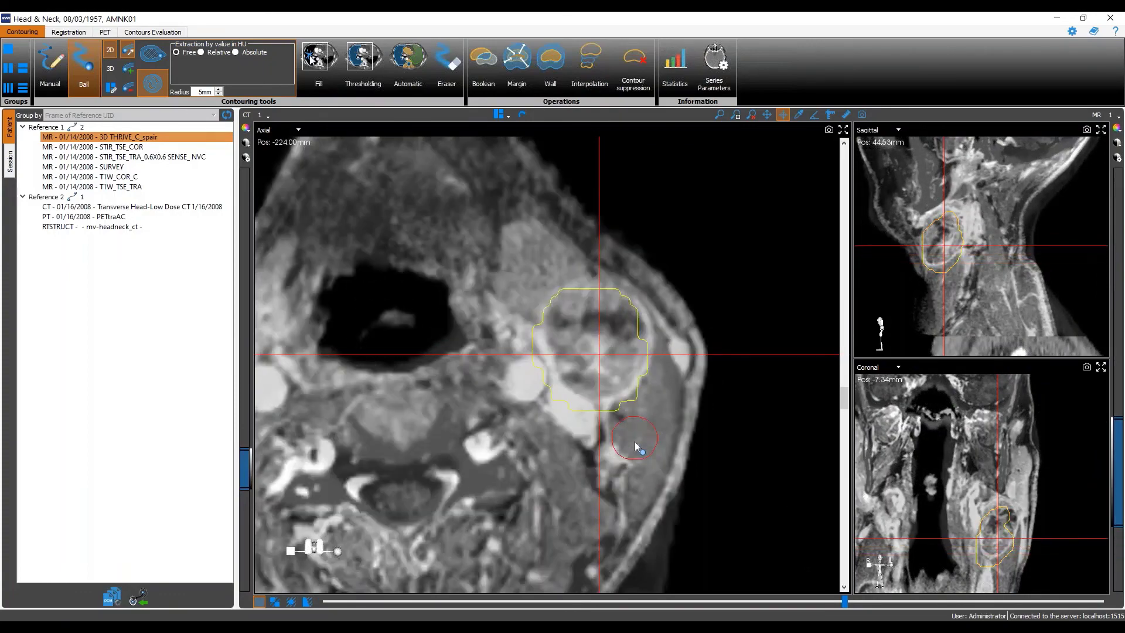
{"action": "scroll", "coordinate": [634, 441], "scroll_direction": "up", "scroll_amount": 1}
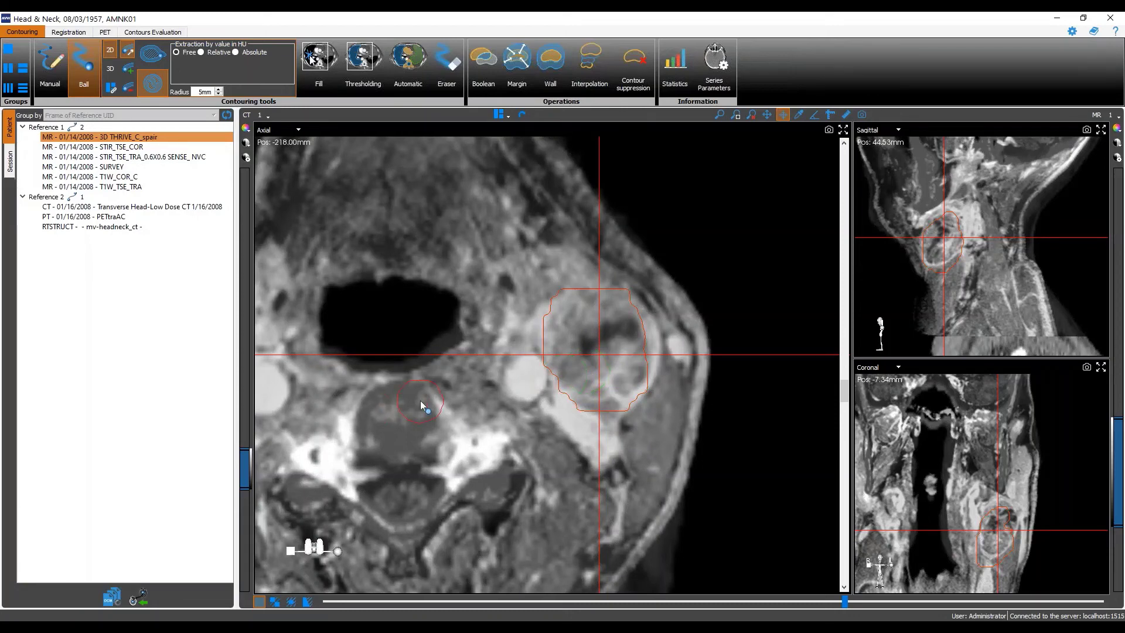
{"action": "left_click", "coordinate": [82, 68]}
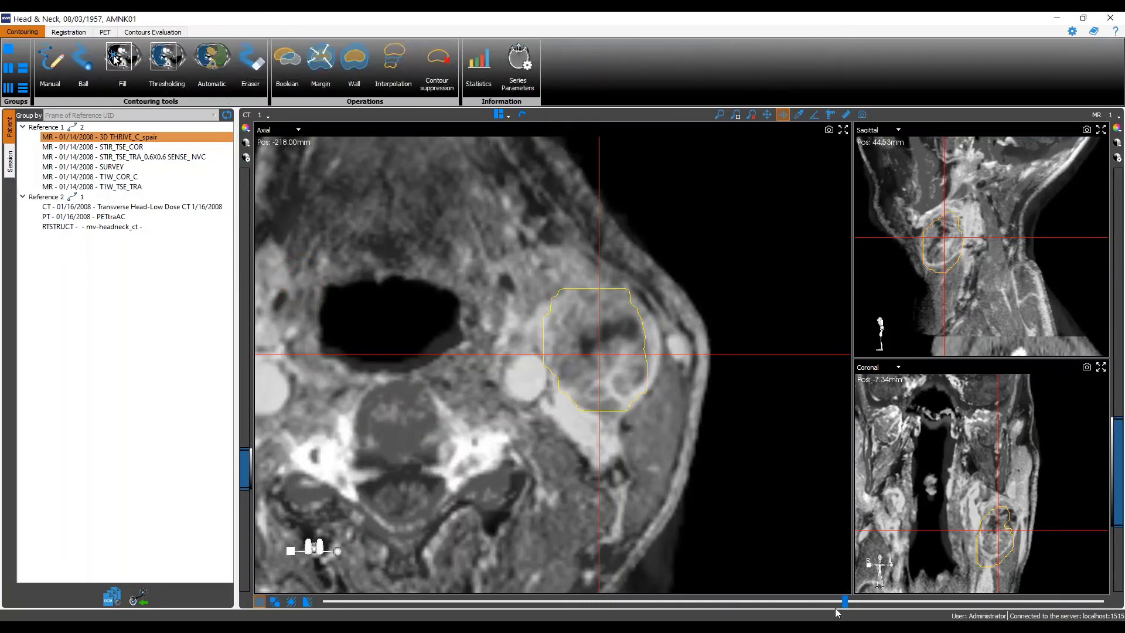
Replace the MR overlay with the PETtraAC series of 01/16/2008 and blend CT and PET about equally
{"action": "left_click_drag", "start_coordinate": [844, 602], "coordinate": [283, 583]}
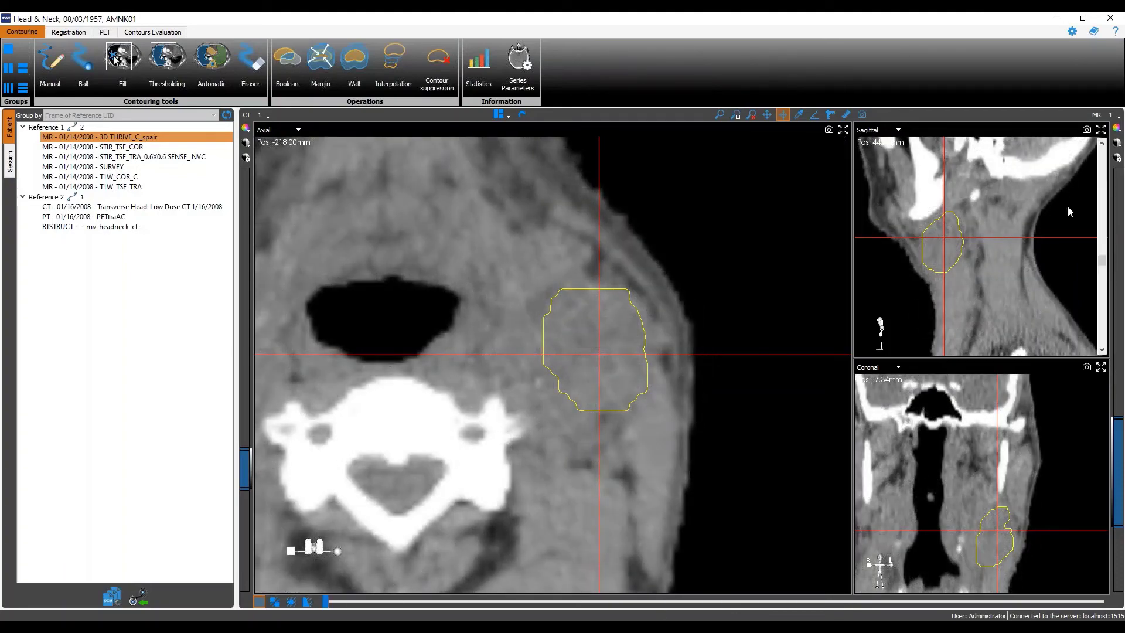
{"action": "left_click", "coordinate": [1115, 115]}
{"action": "left_click", "coordinate": [1055, 156]}
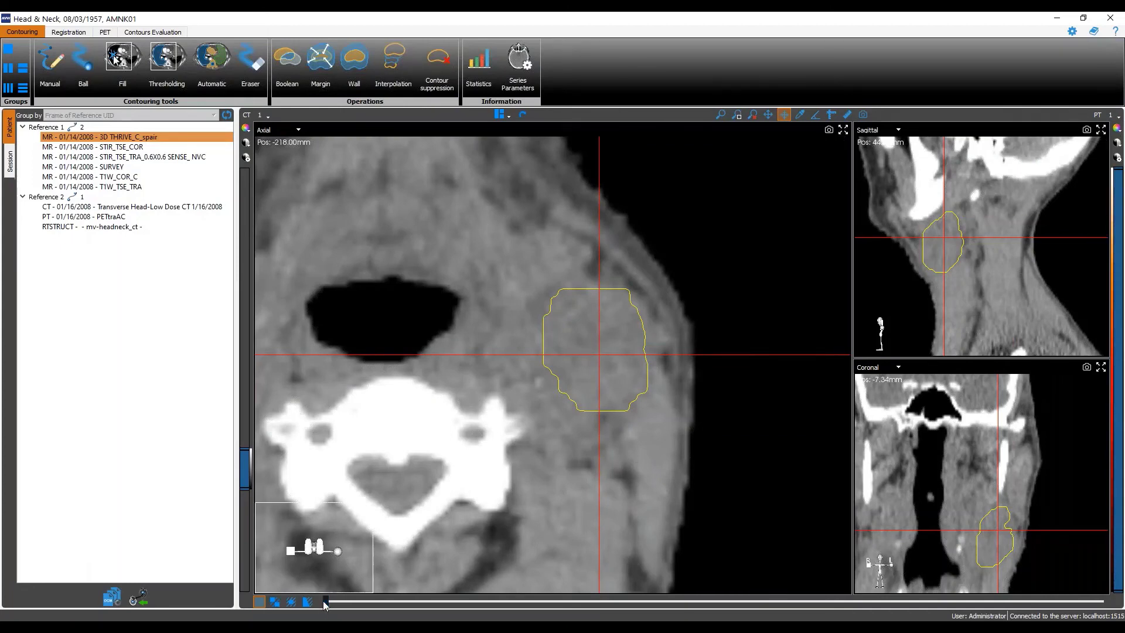
{"action": "left_click_drag", "start_coordinate": [326, 602], "coordinate": [645, 602]}
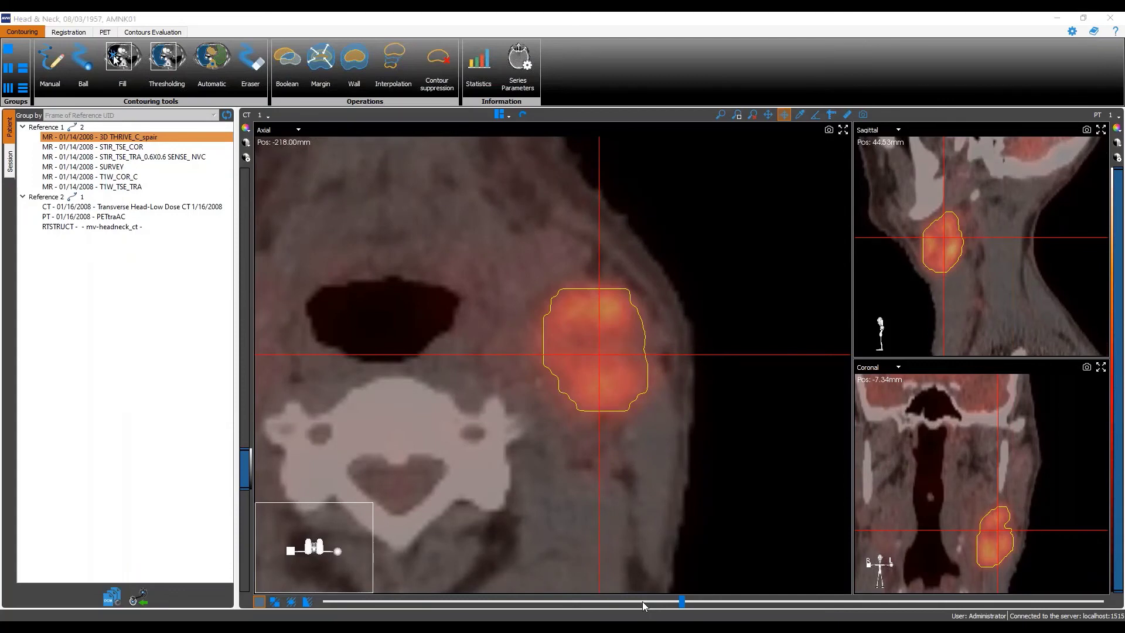
{"action": "key", "text": "alt+Tab"}
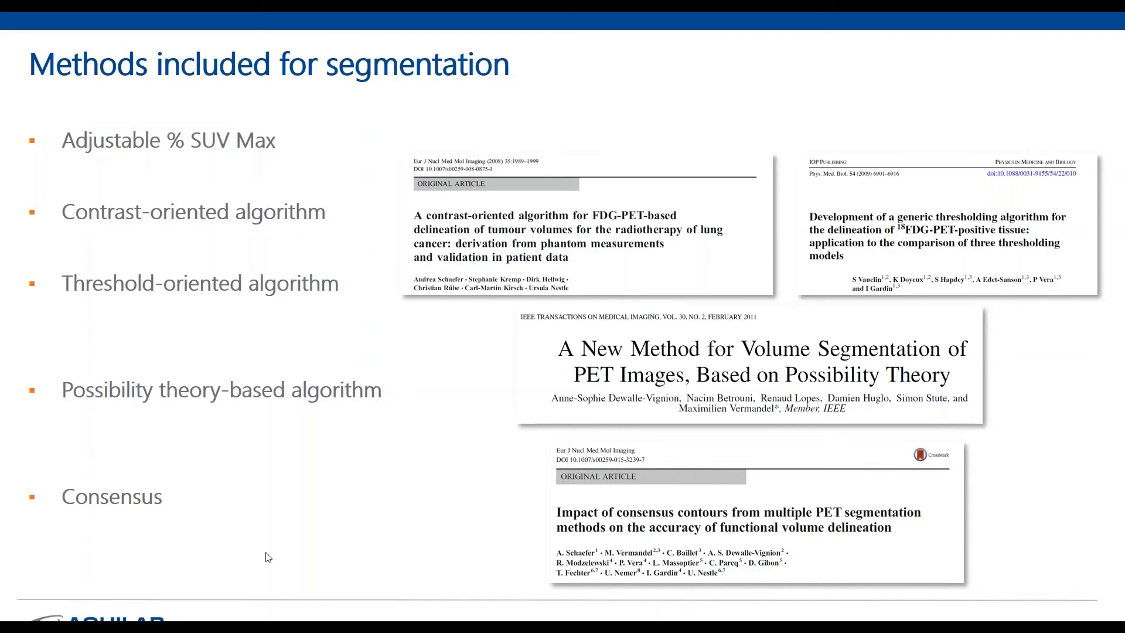
{"action": "key", "text": "Right"}
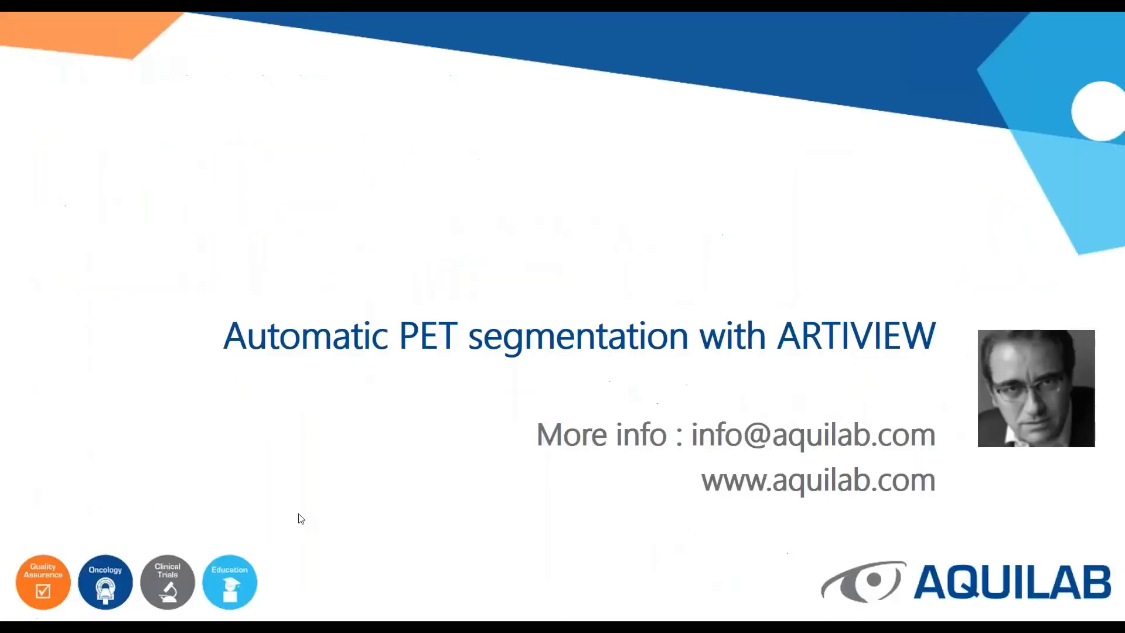